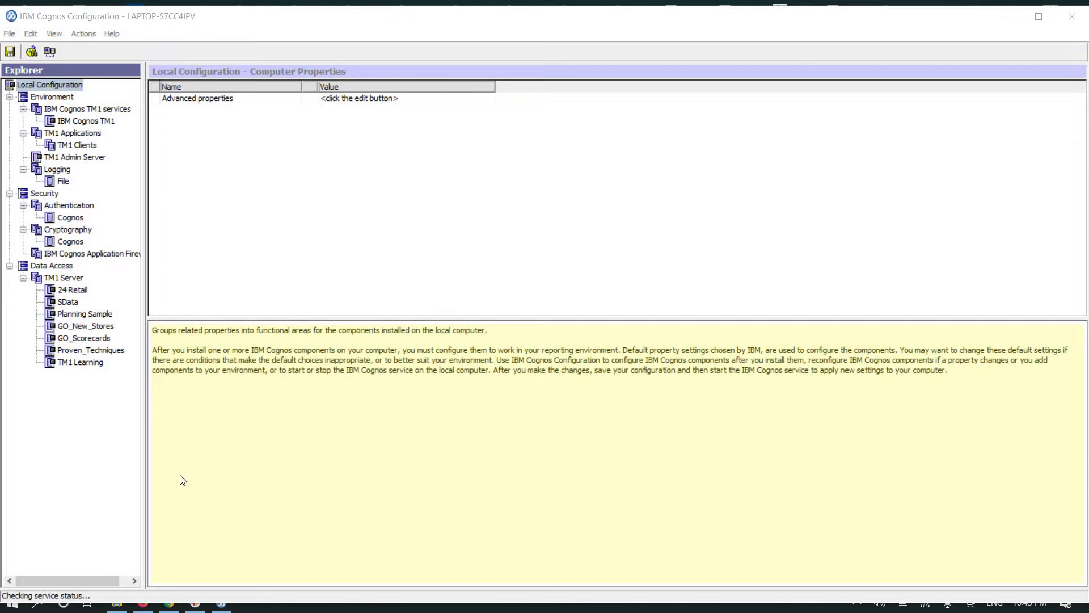
Widen the Explorer pane in Cognos Configuration until the full names in the configuration tree fit
drag(152, 233, 185, 228)
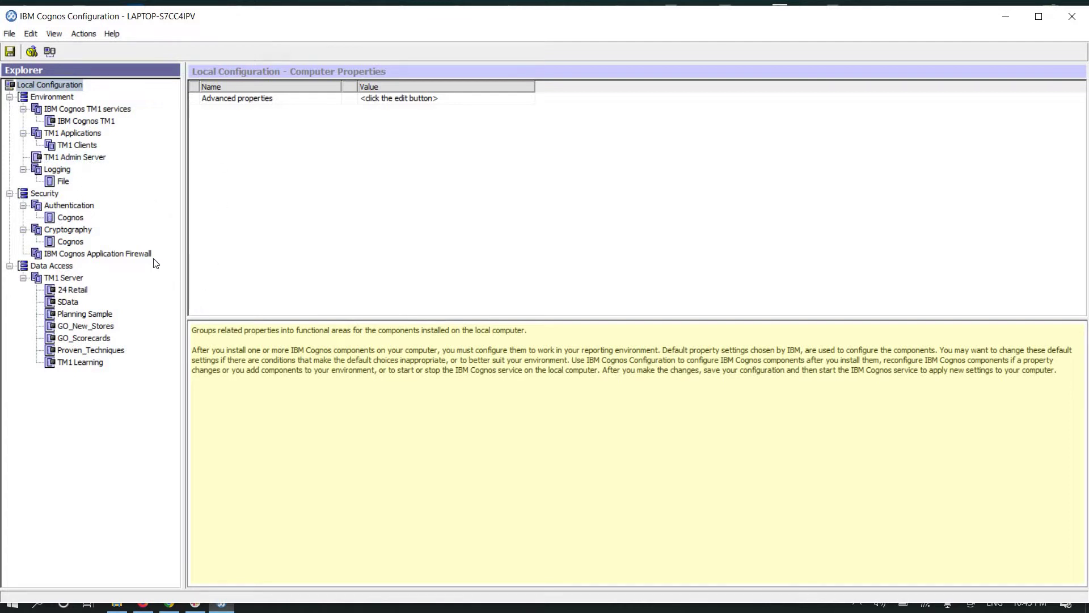
click(70, 280)
click(12, 601)
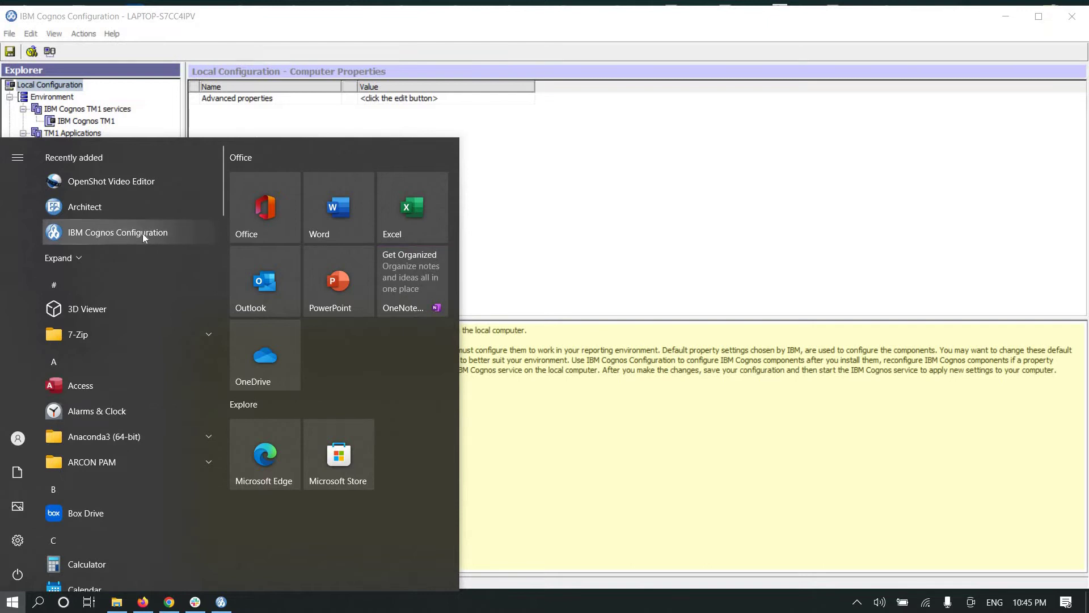
click(377, 7)
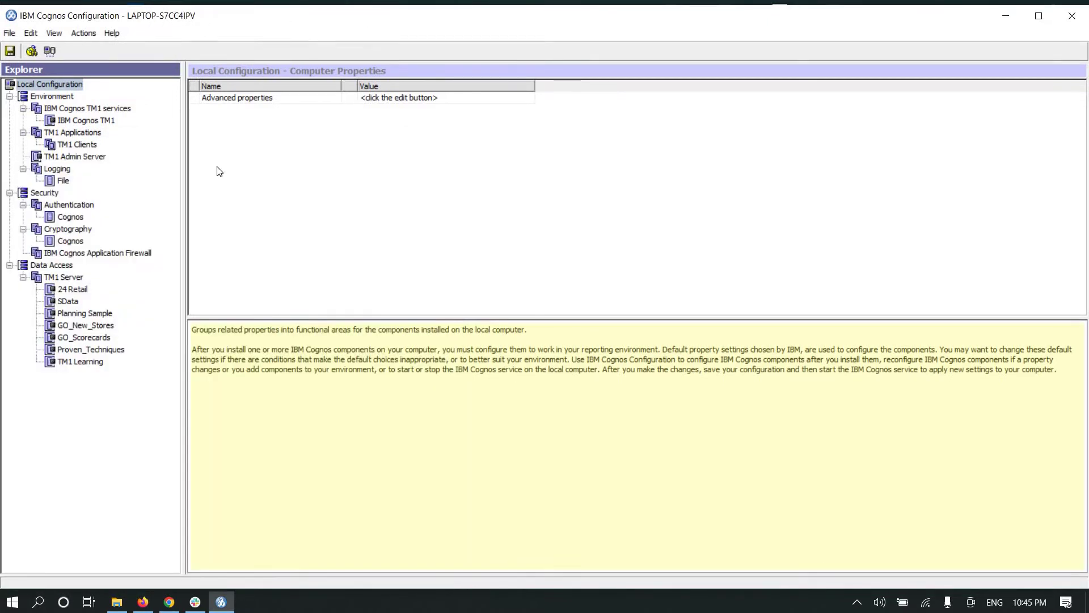
drag(183, 245, 247, 253)
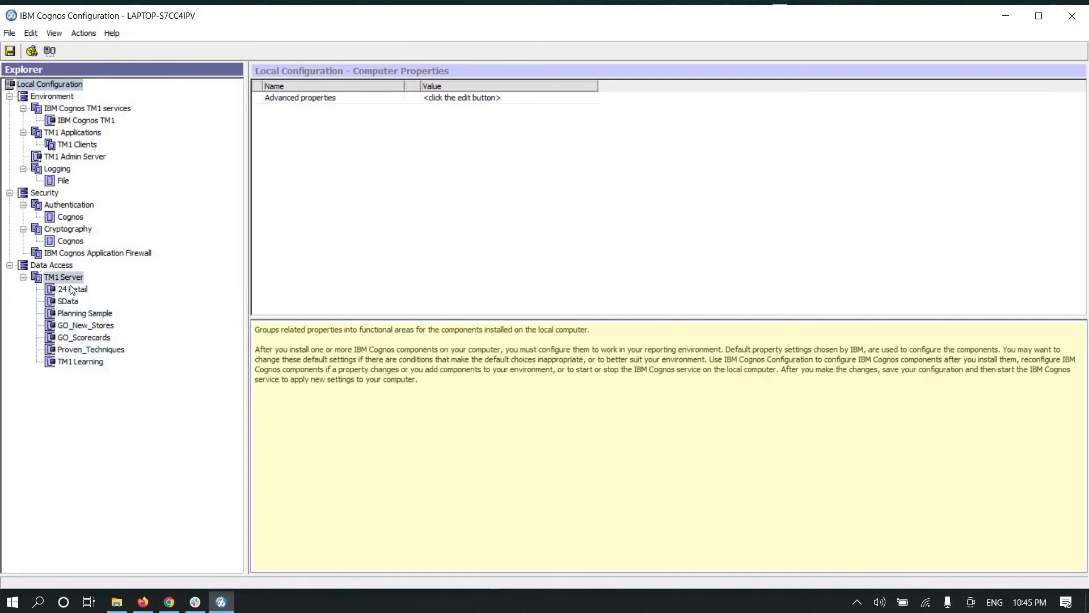
Start the TM1 Learning server instance and dismiss the startup task report
right_click(84, 363)
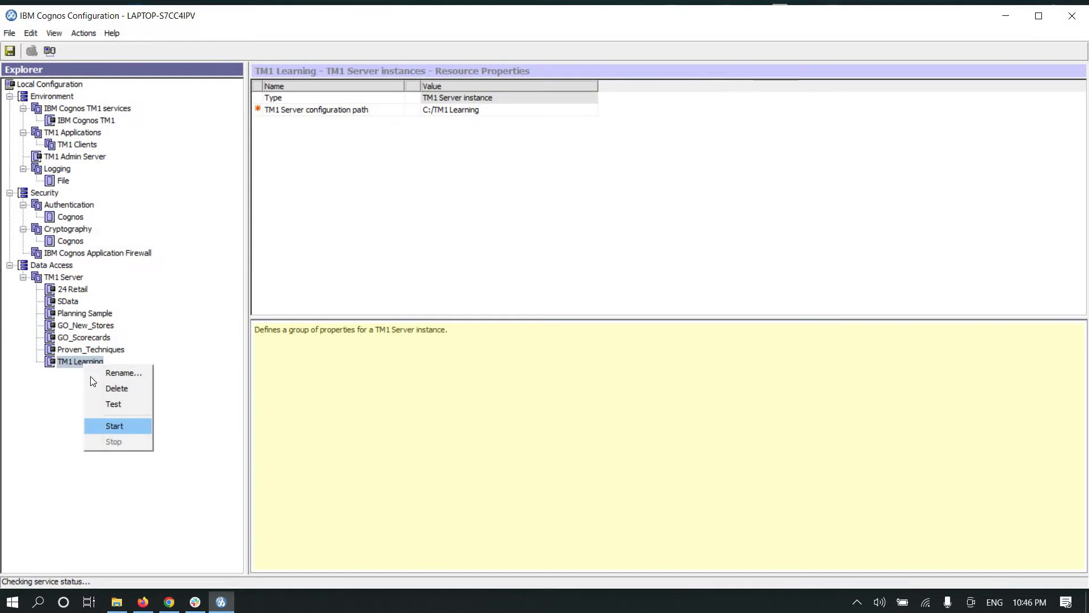
key(Return)
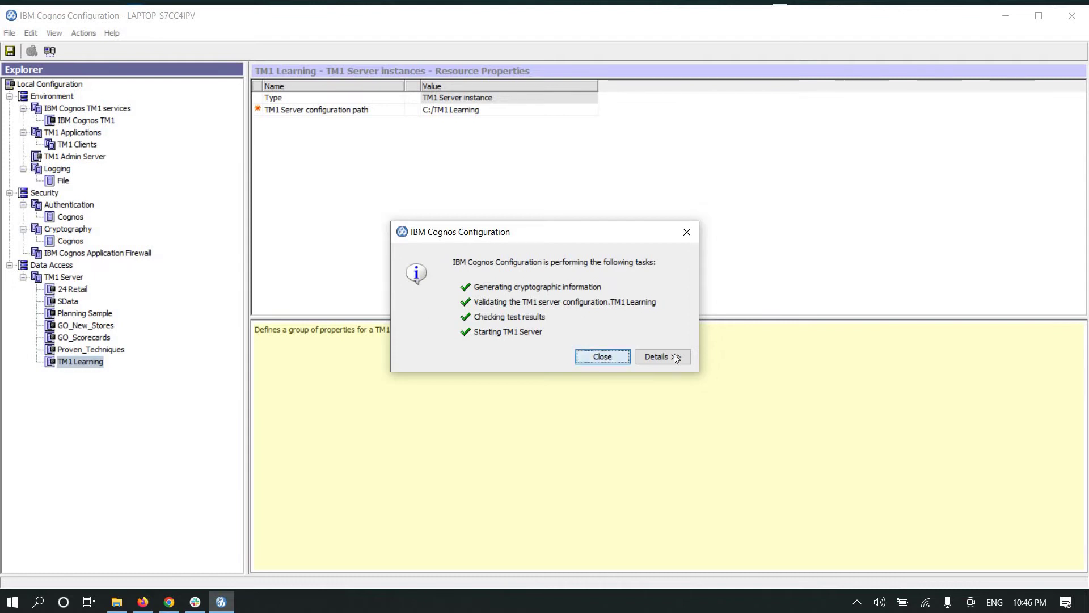
click(609, 357)
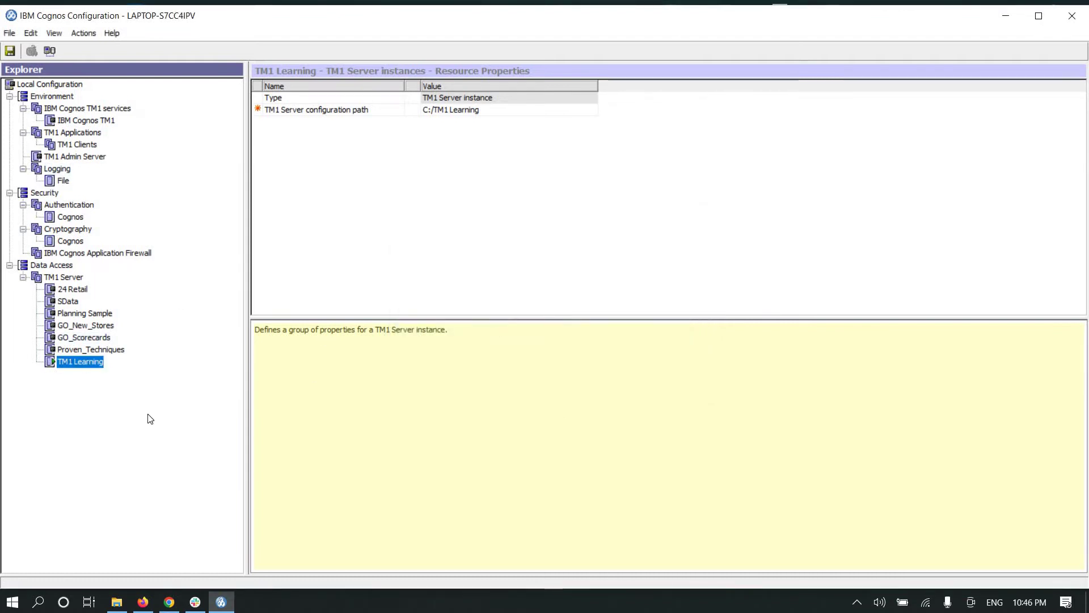
Open TM1 Architect and log in to the TM1 Learning server with the admin account
key(super)
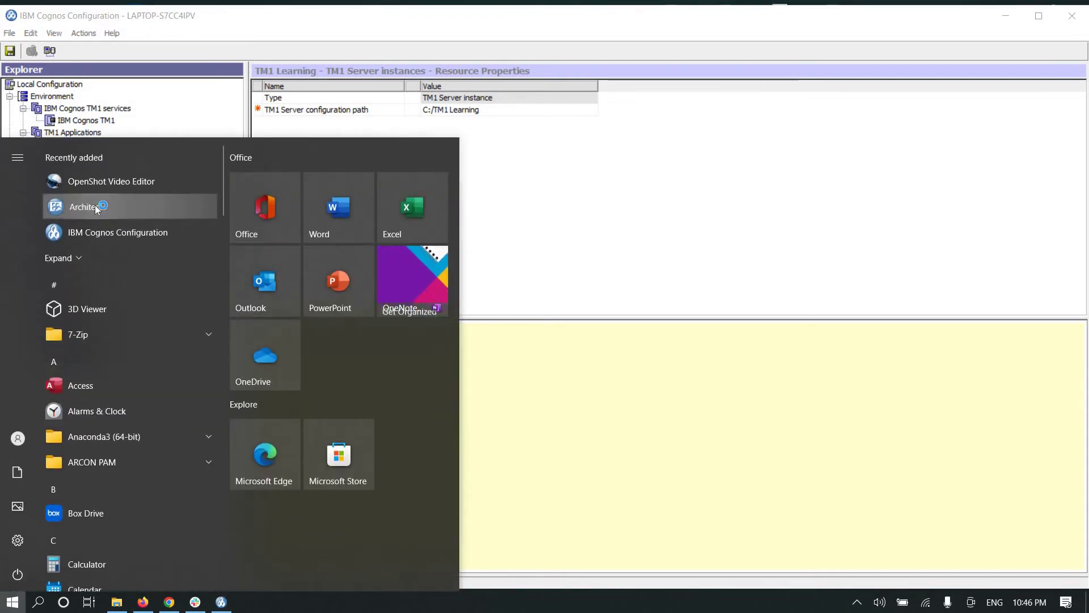
click(96, 208)
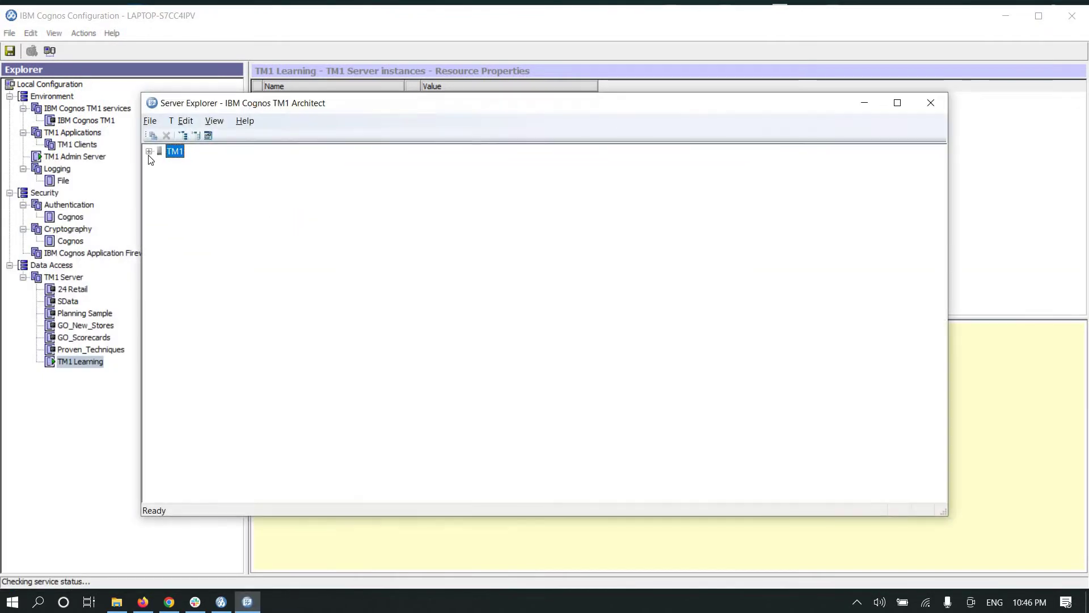
click(148, 151)
double_click(204, 165)
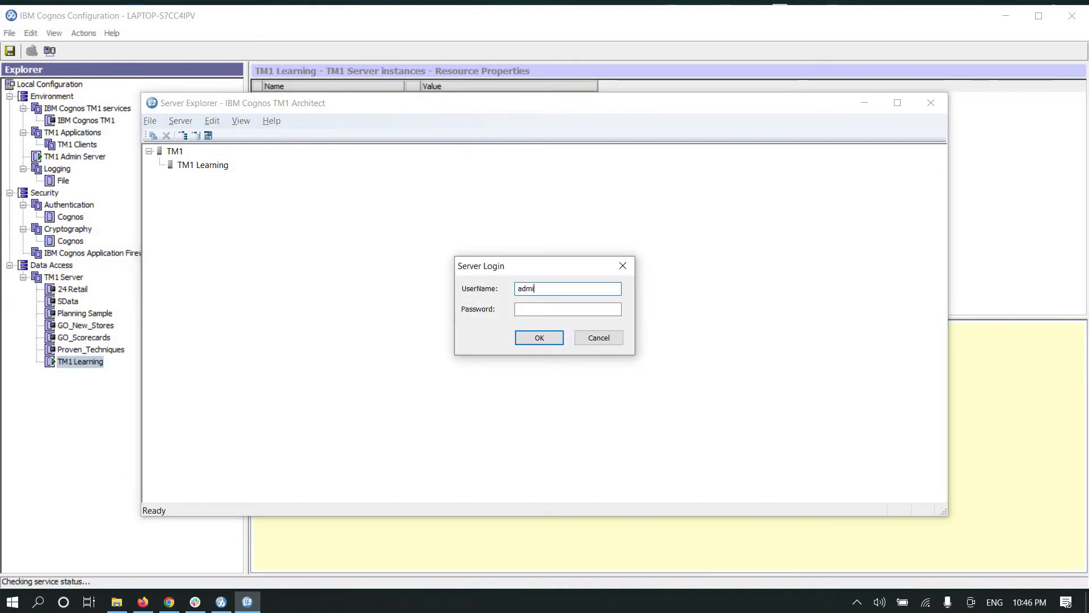
key(Return)
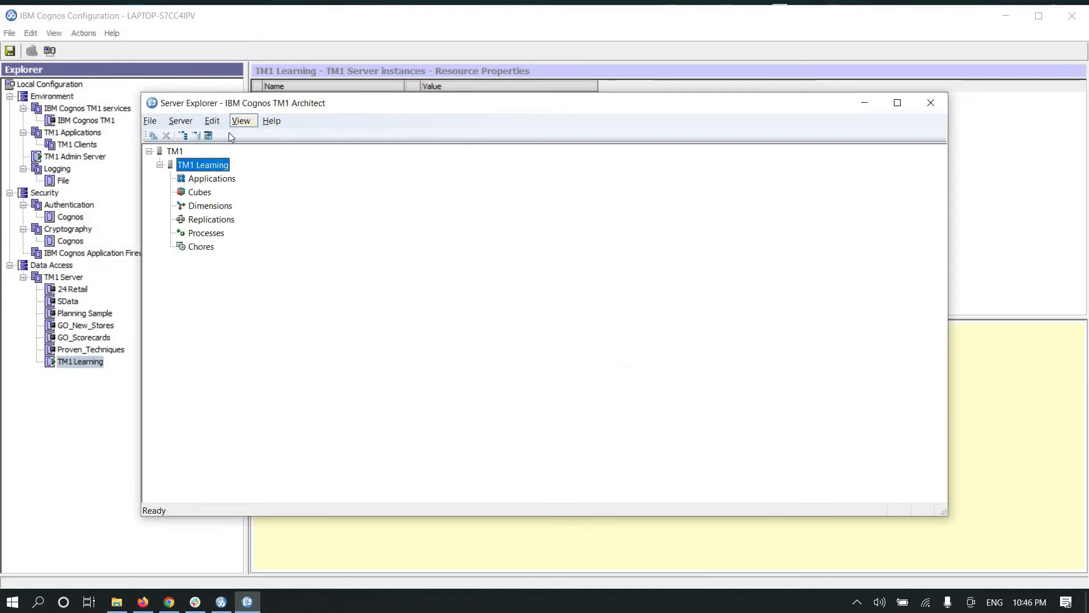
Switch to Cognos Configuration and review the TM1 Admin Server properties and the commands available for the TM1 Learning instance
click(103, 158)
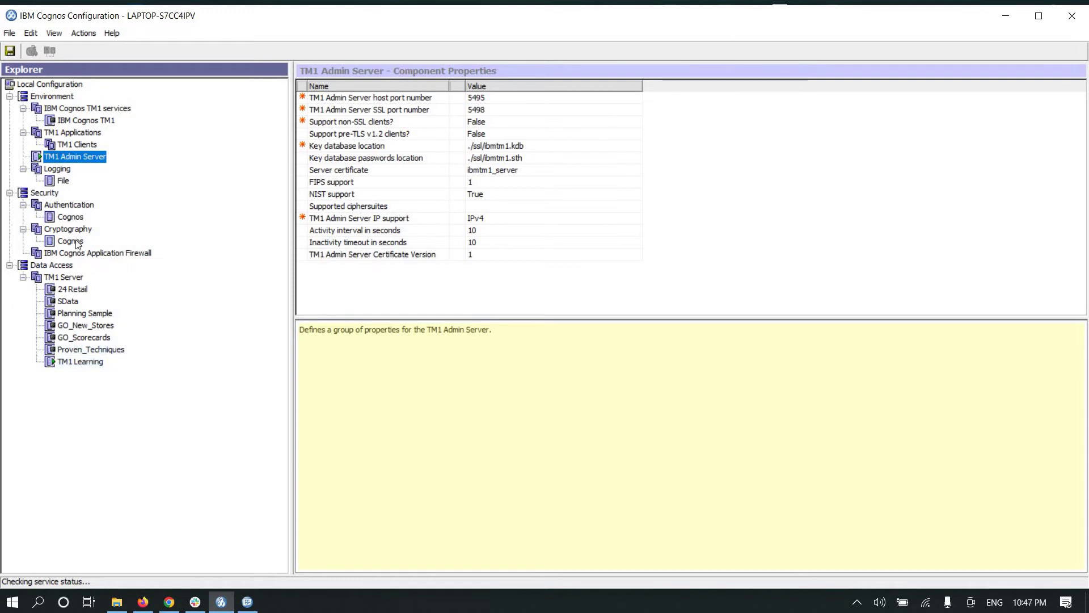
click(82, 363)
right_click(83, 364)
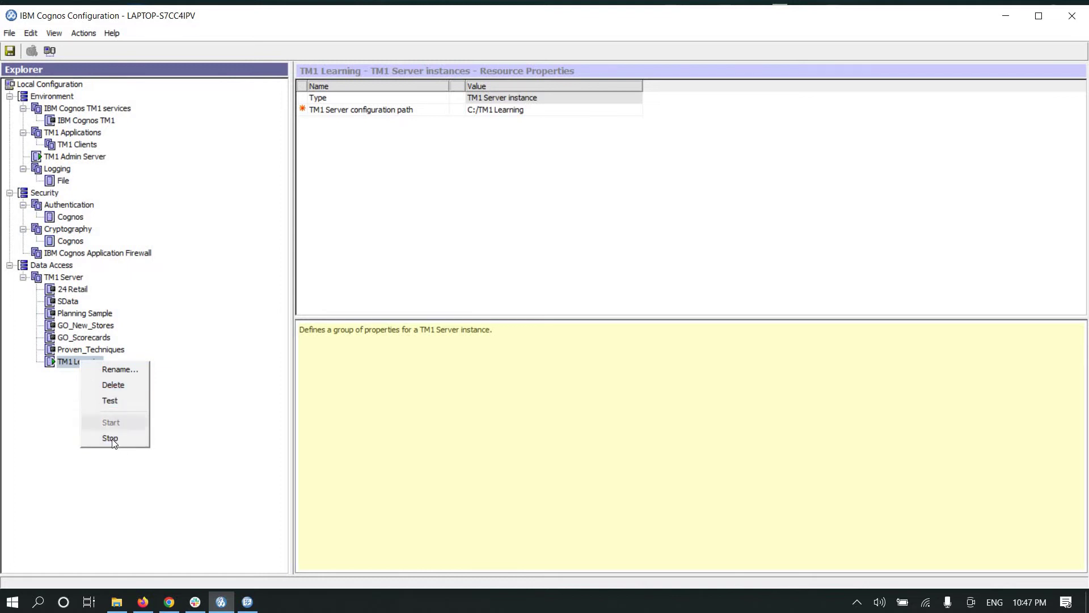
click(352, 610)
Search Windows for the Services app, open it and maximize its window
key(super)
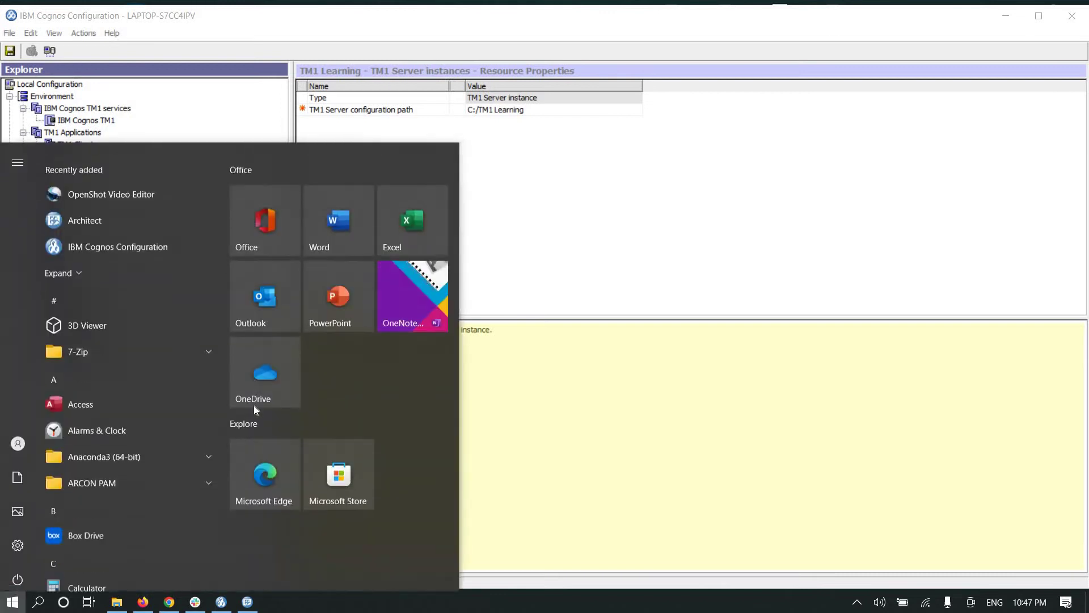
text(server)
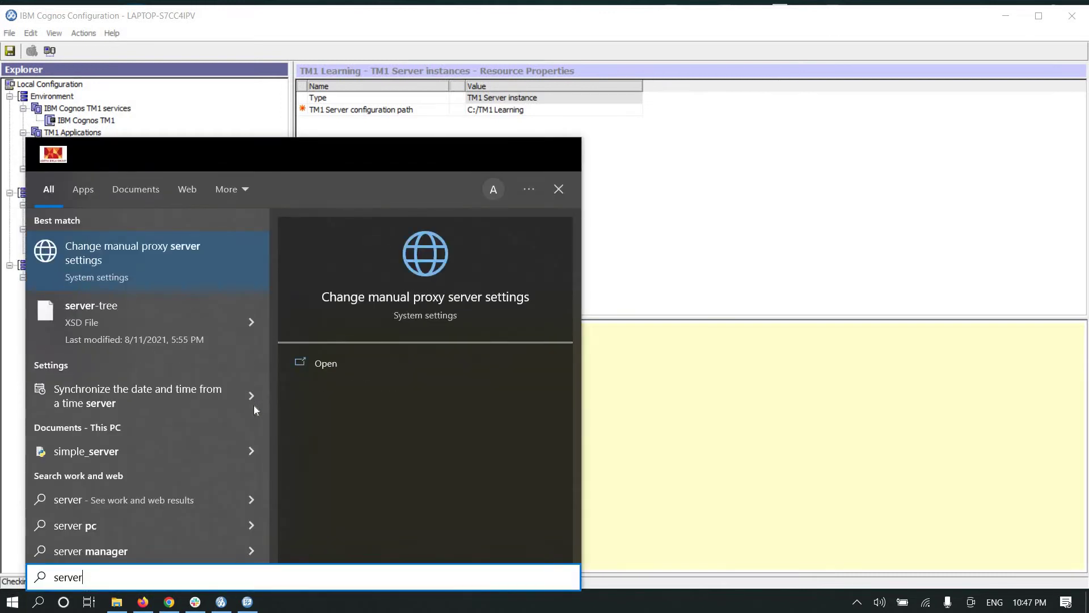
key(BackSpace)
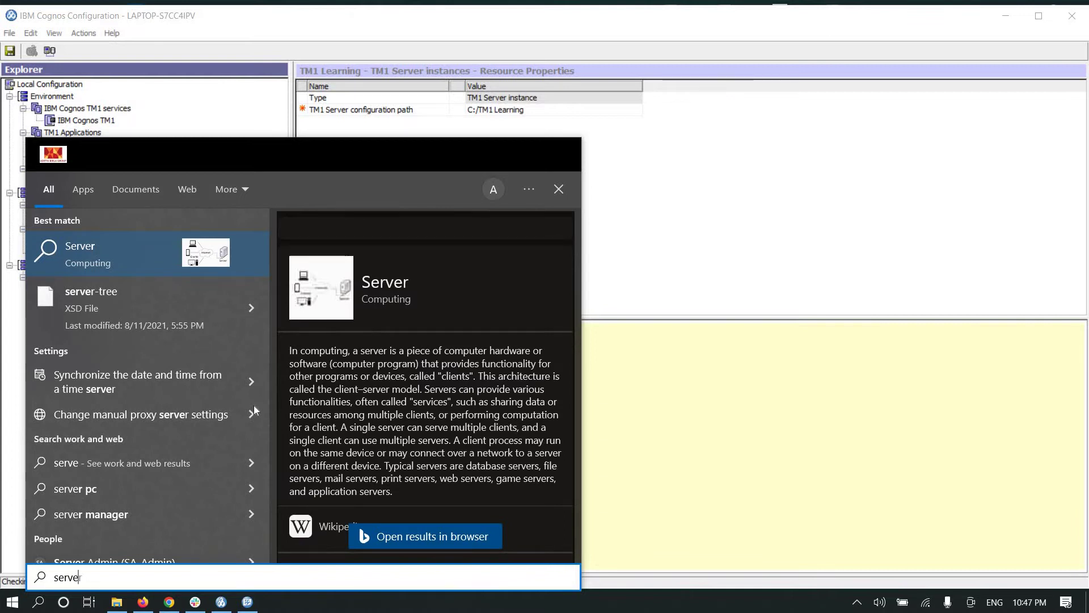
key(BackSpace)
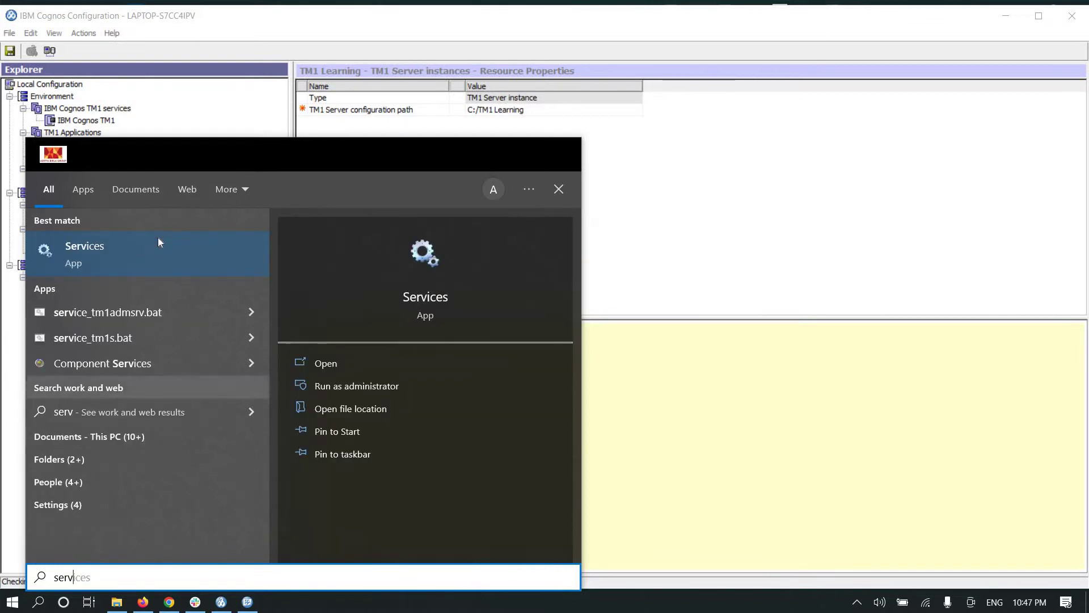
click(134, 274)
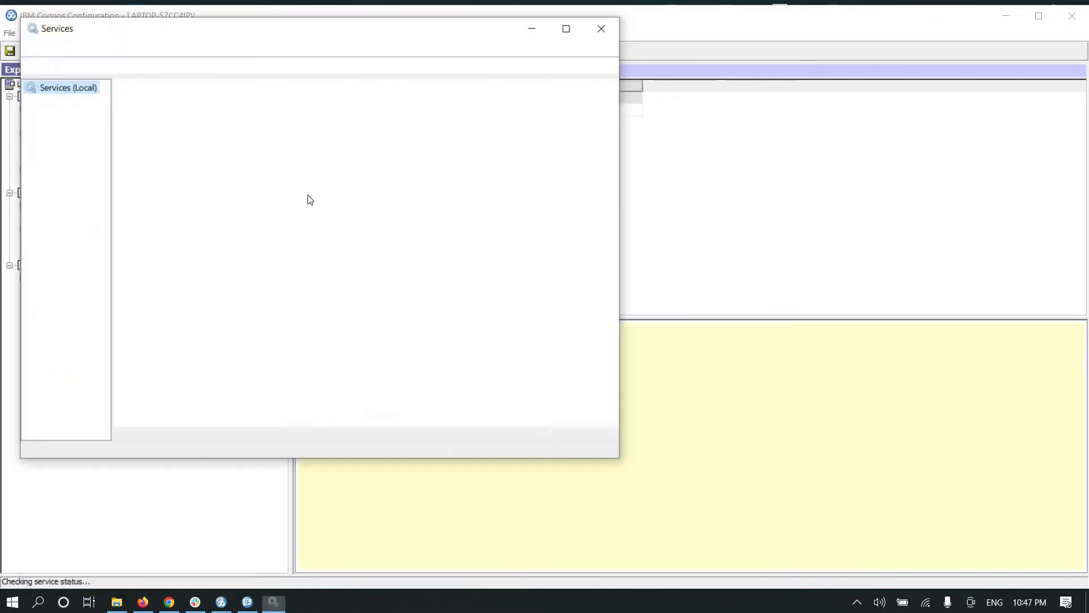
click(578, 59)
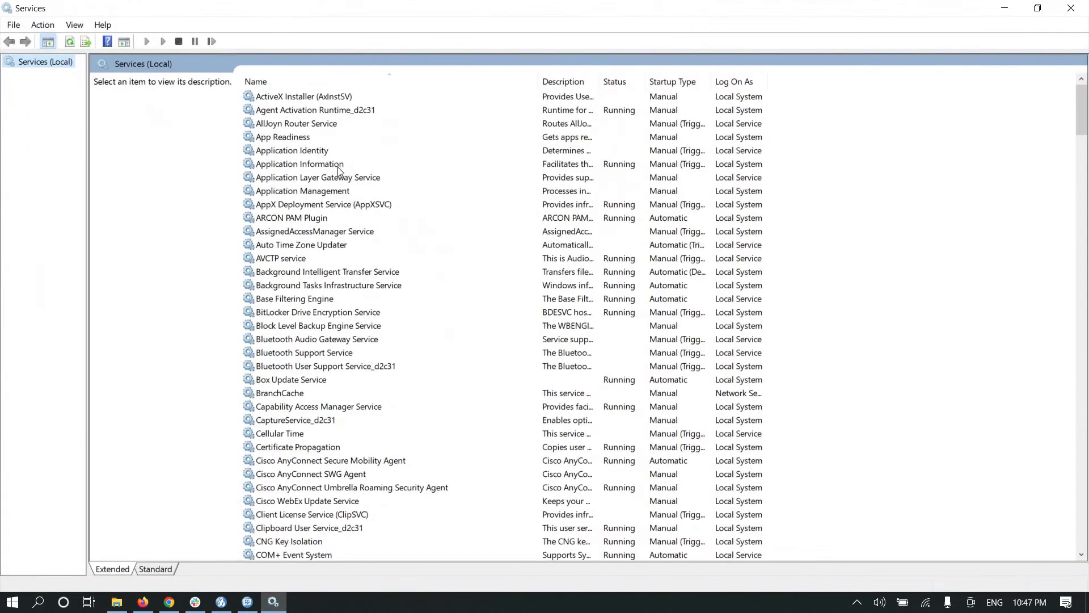
Locate the IBM Cognos TM1 Server - TM1 Learning service and view the commands available for it
click(342, 168)
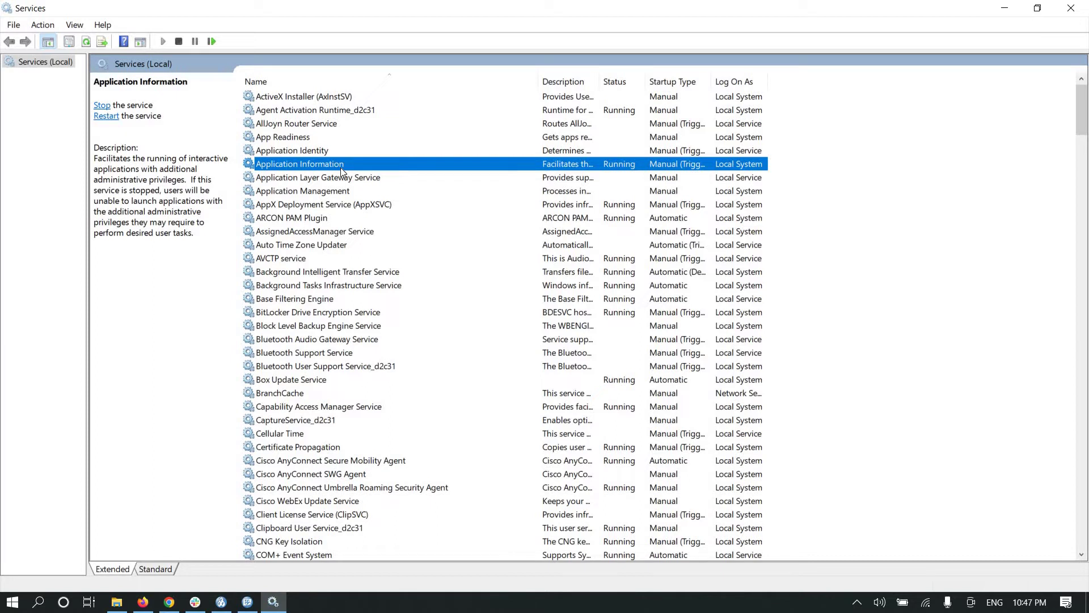
key(i)
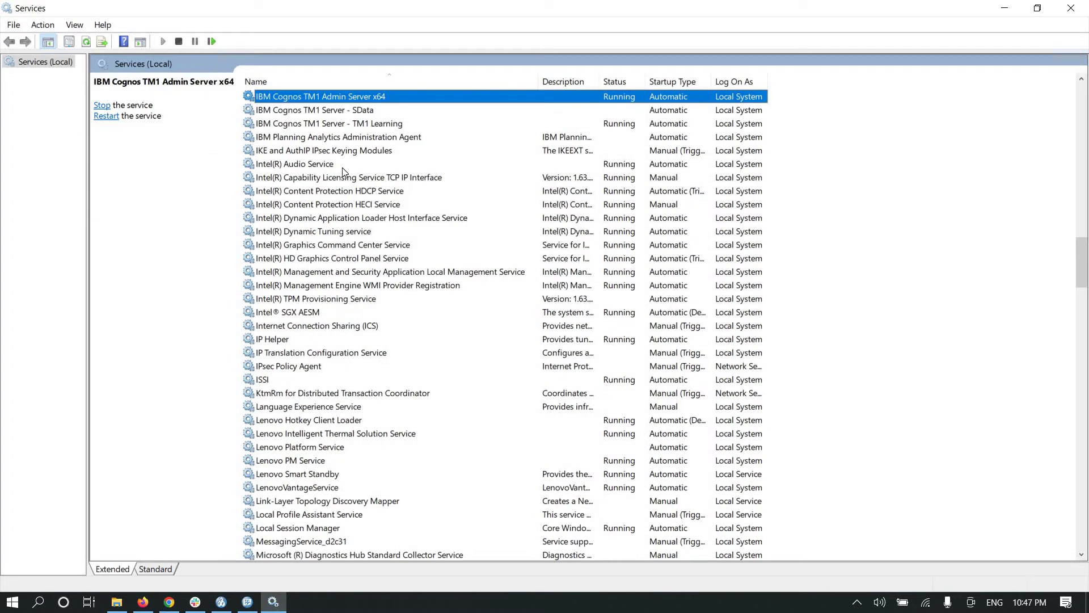
click(273, 124)
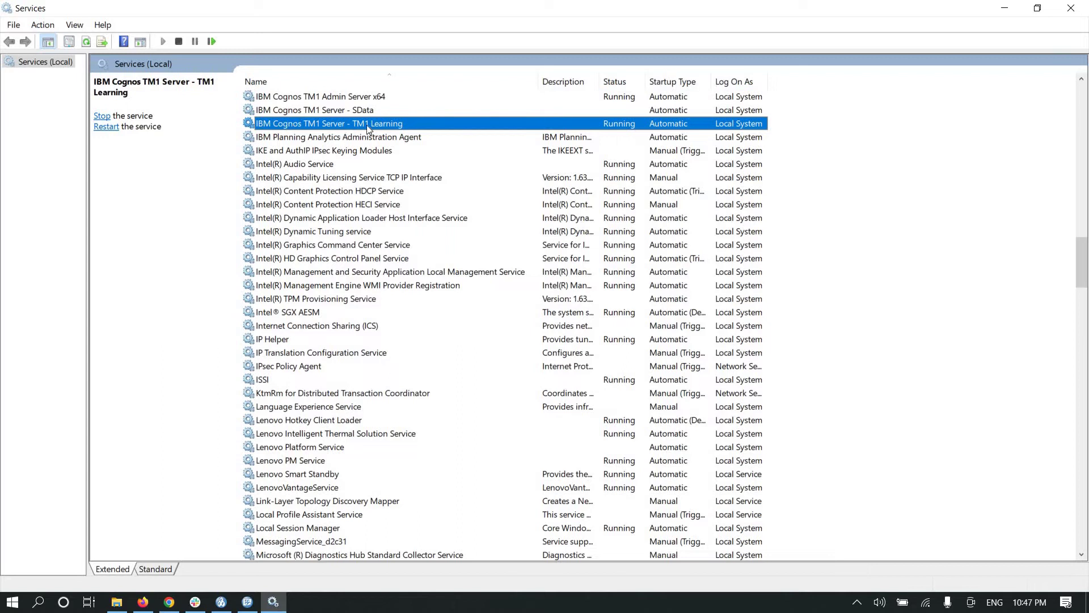
right_click(331, 125)
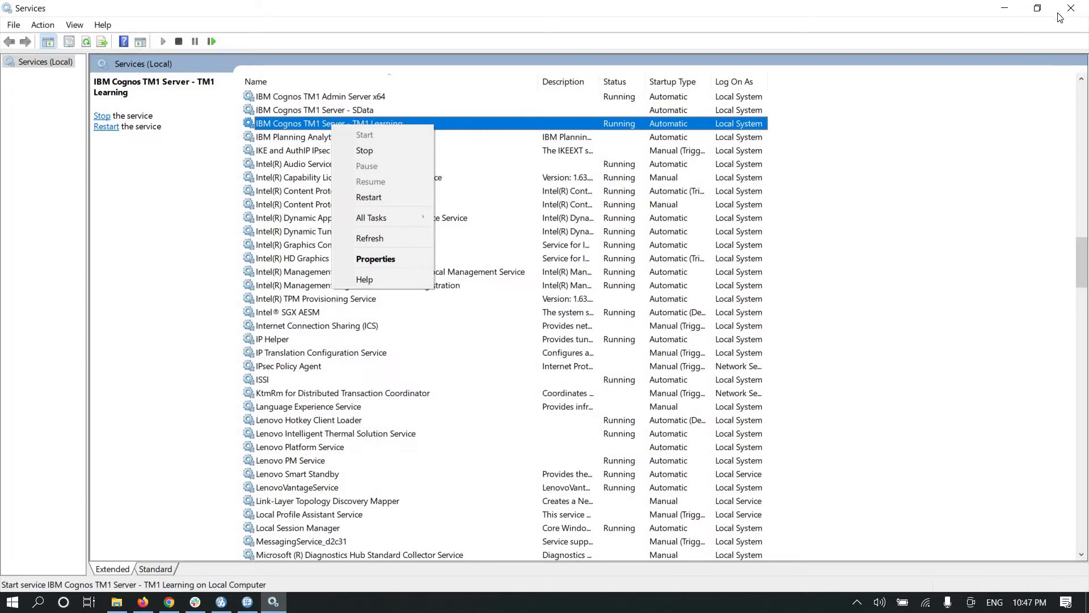
Switch back to TM1 Architect and maximize the Server Explorer window
click(972, 15)
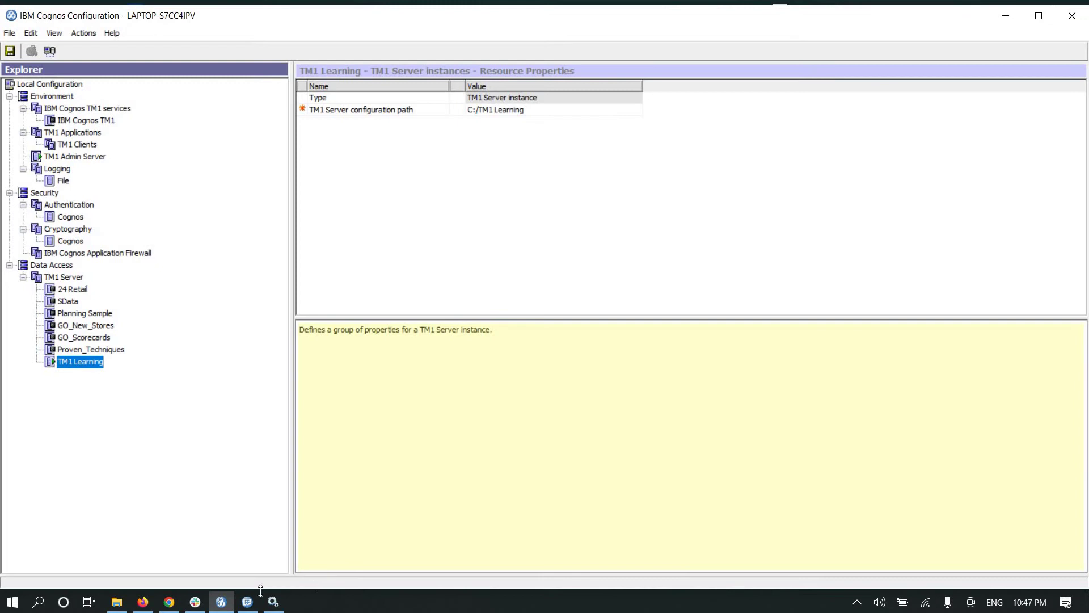
click(247, 601)
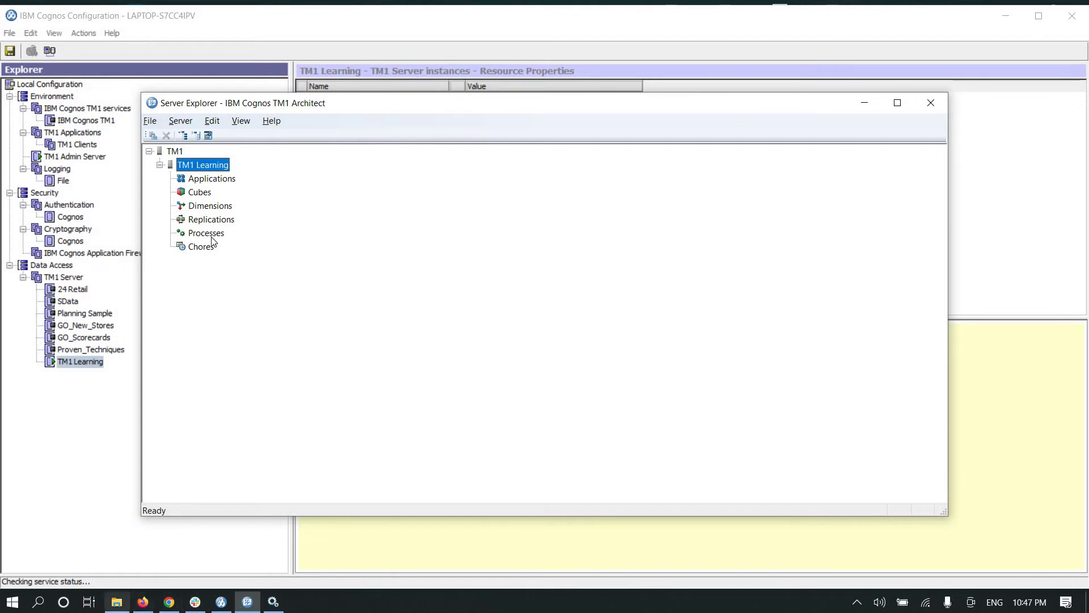
click(897, 103)
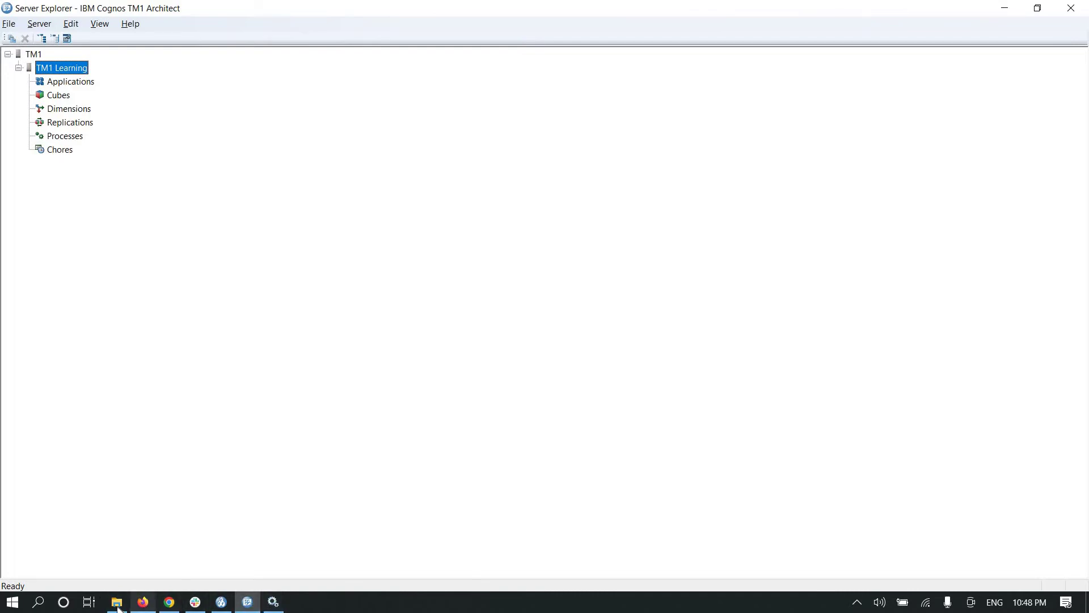
Switch to Services and stop the IBM Cognos TM1 Server - TM1 Learning service
click(274, 602)
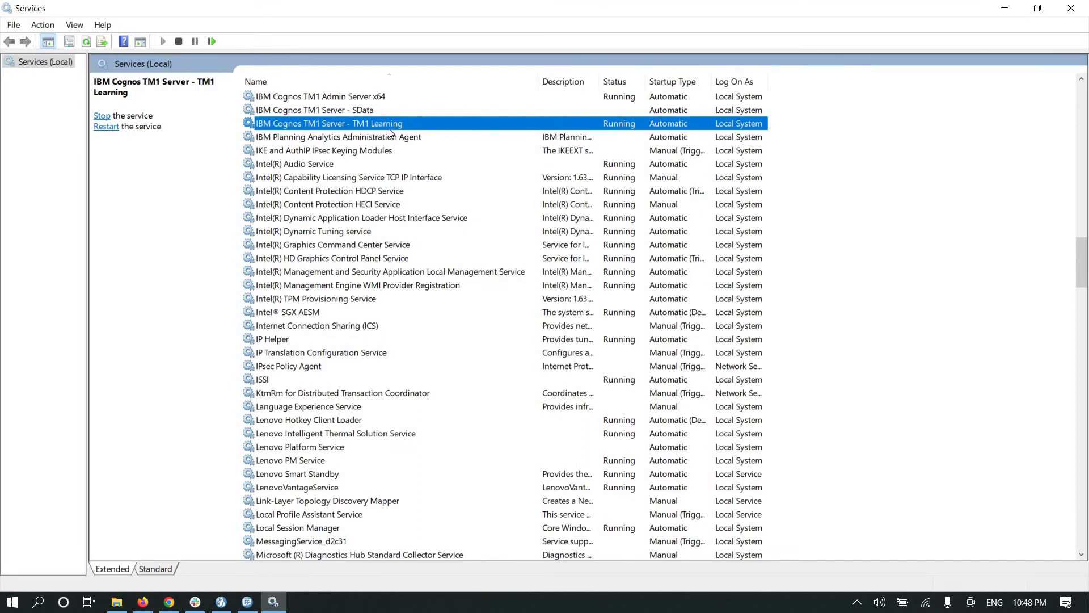
right_click(357, 127)
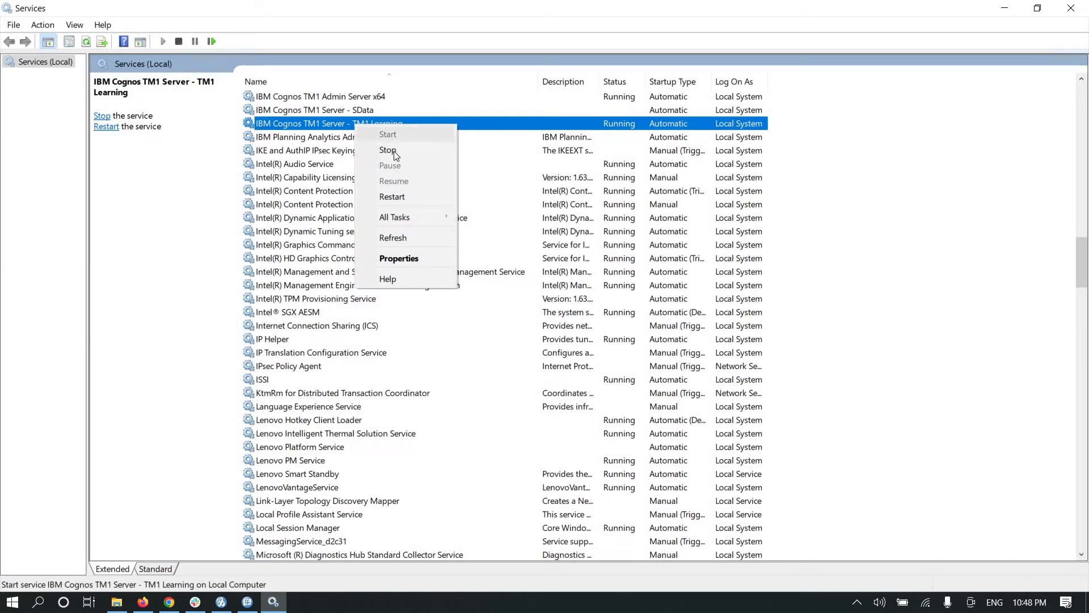
click(393, 150)
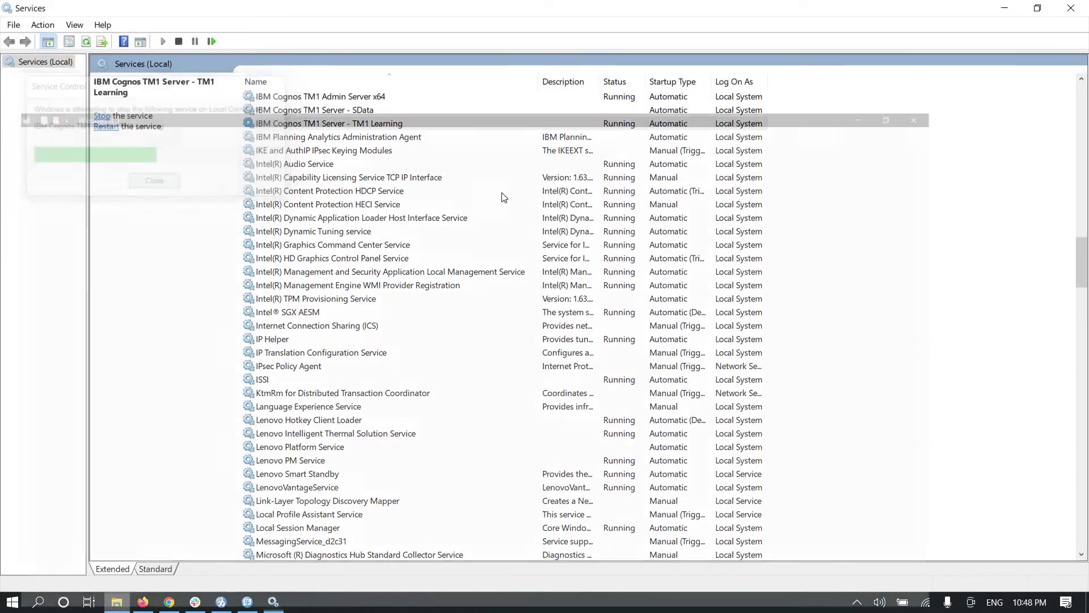
Switch to File Explorer, open the datafiles folder inside TM1 Learning on drive C and look through its files
click(117, 602)
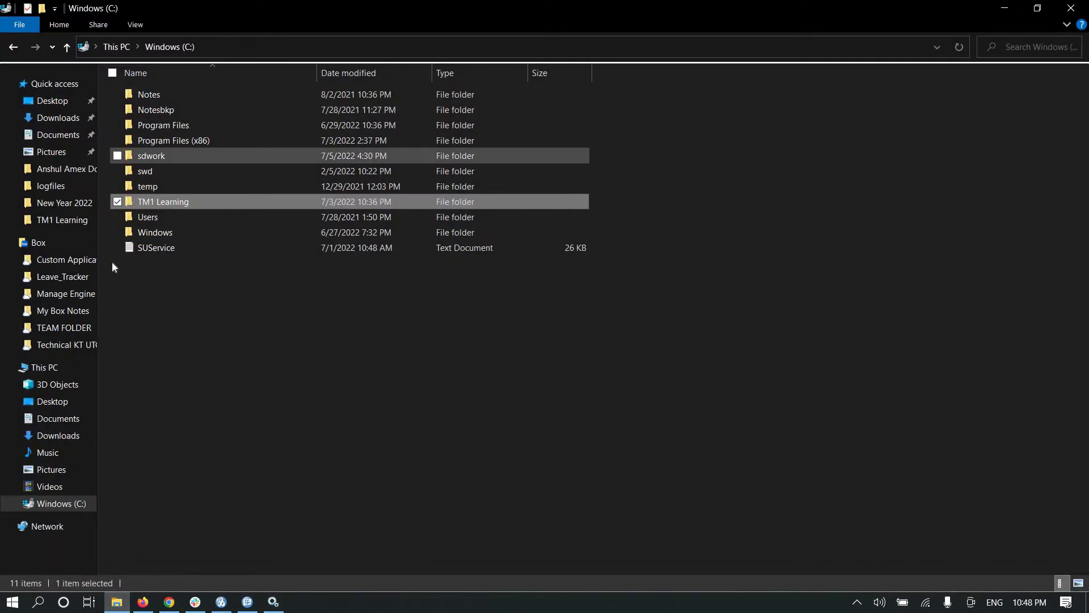
double_click(188, 203)
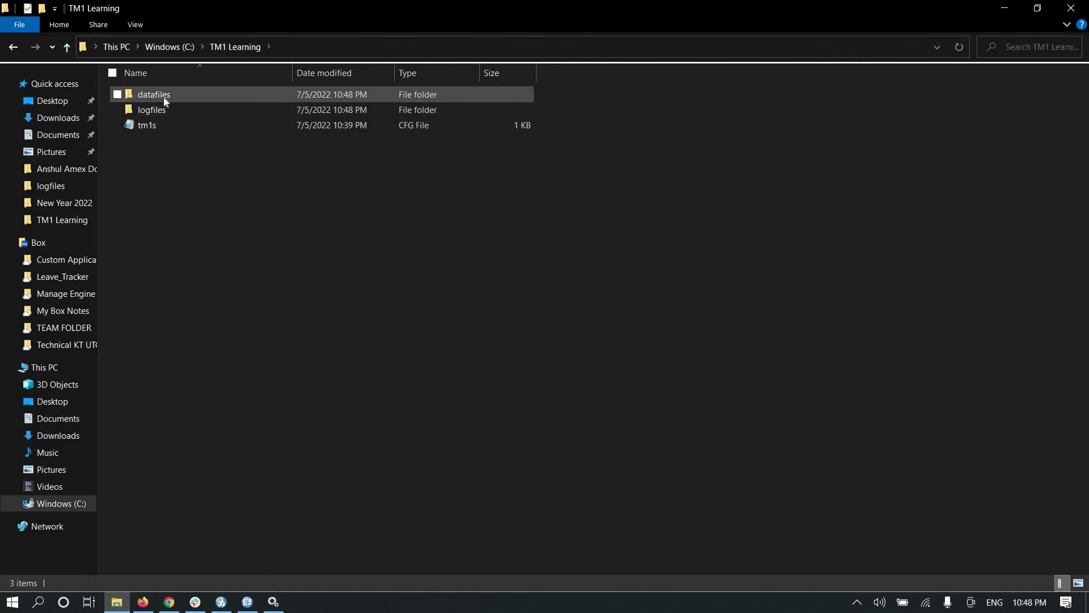
double_click(163, 97)
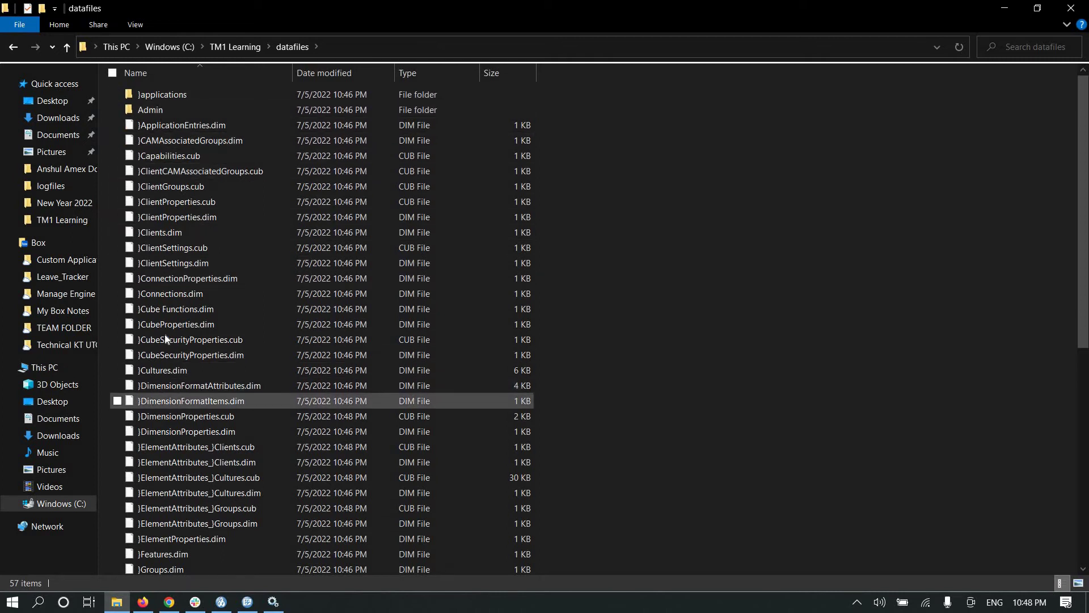
scroll(190, 357, down, 6)
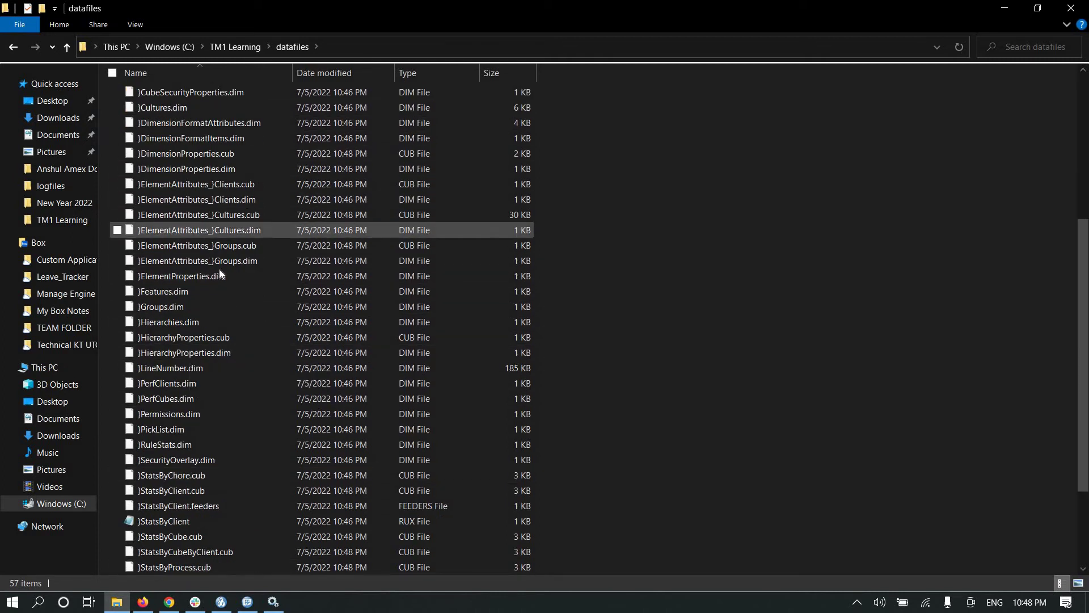
scroll(219, 272, up, 6)
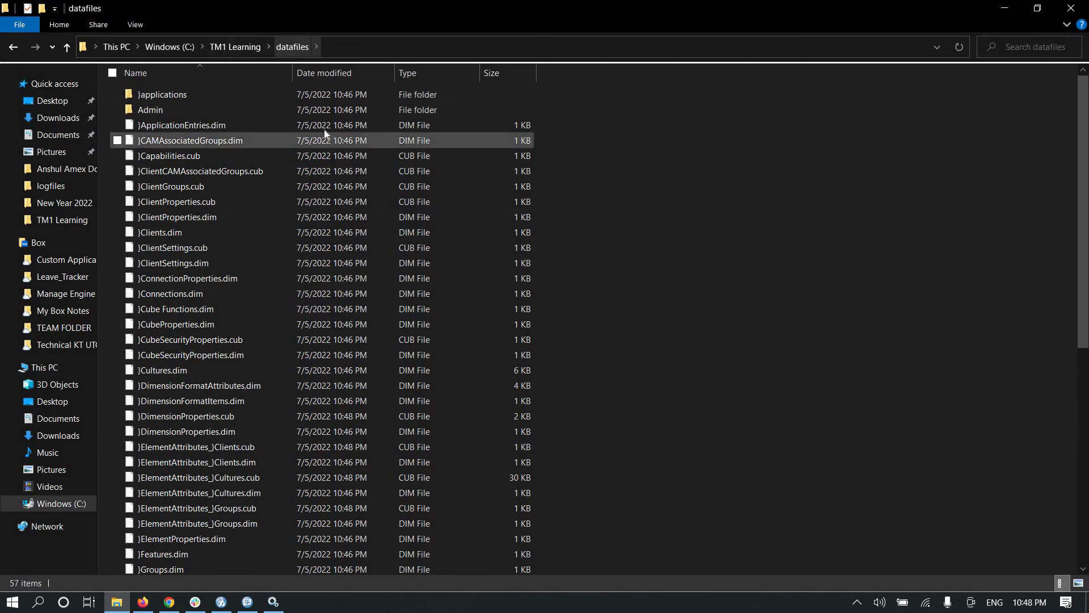
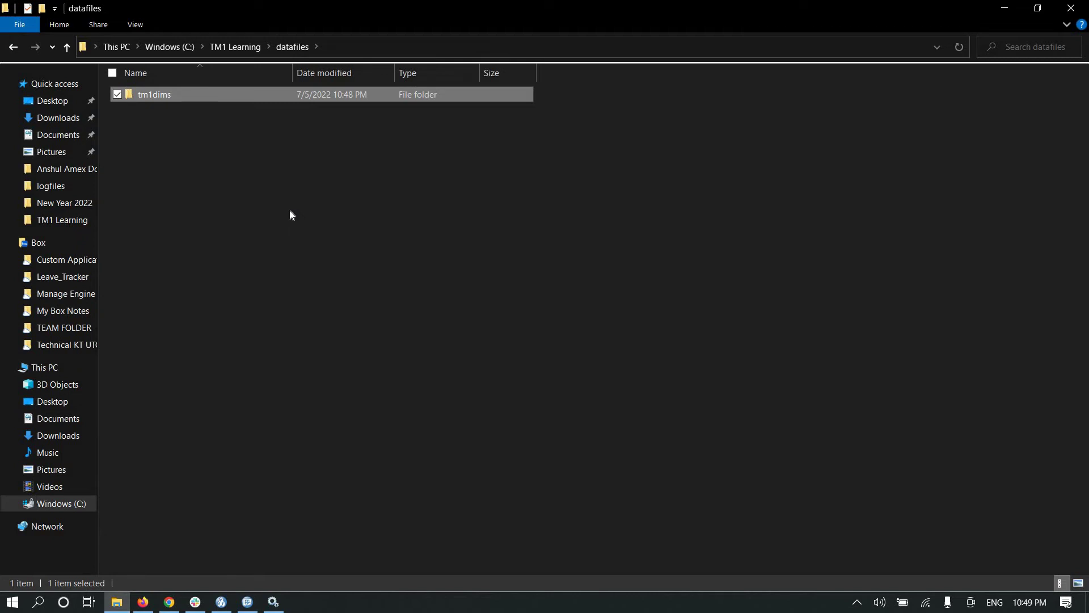
Create a new folder named tm1cubes inside the datafiles folder
key(ctrl+shift+n)
text(tm)
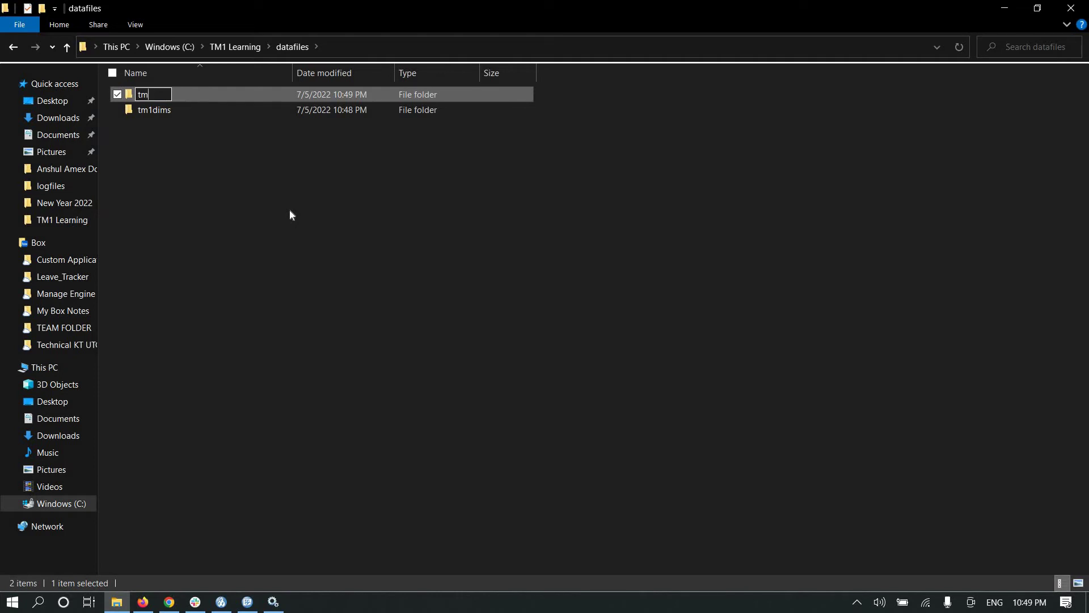
text(1cubes)
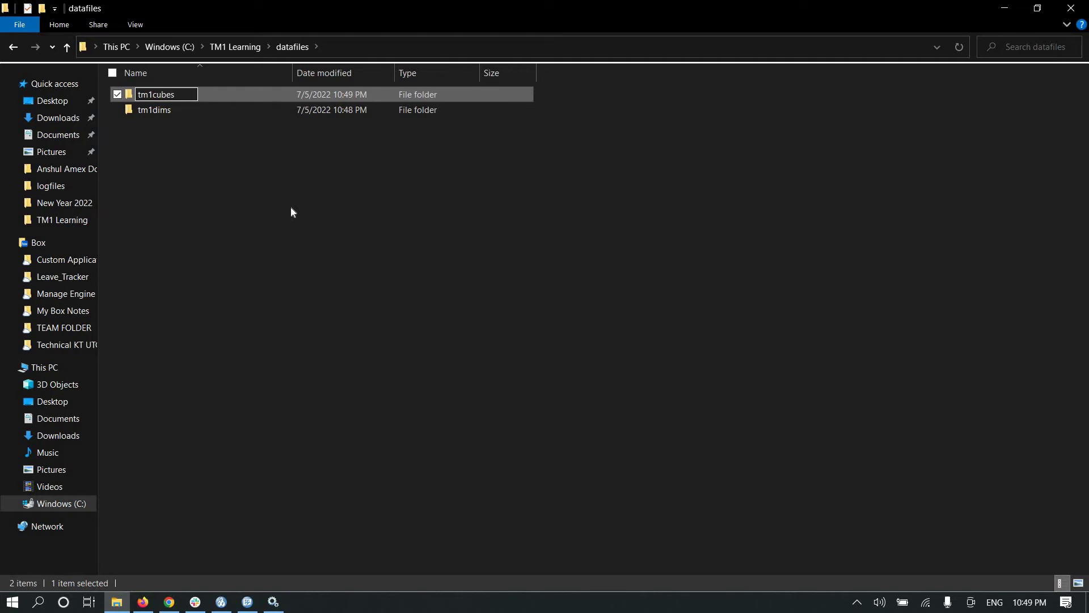
key(Return)
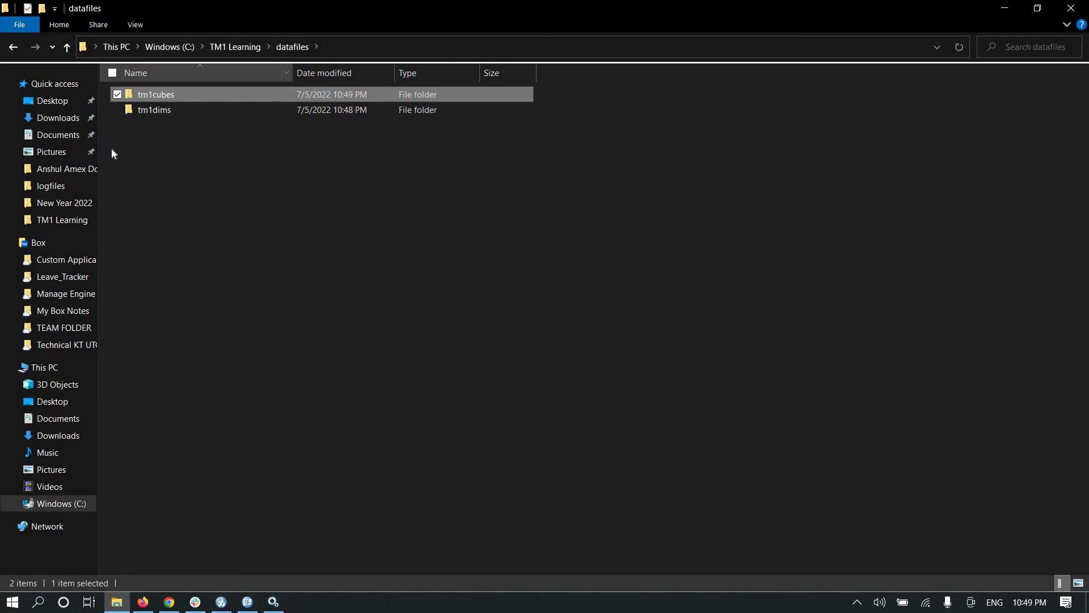
Open the tm1s configuration file from the TM1 Learning folder in Notepad and maximize its window
click(240, 48)
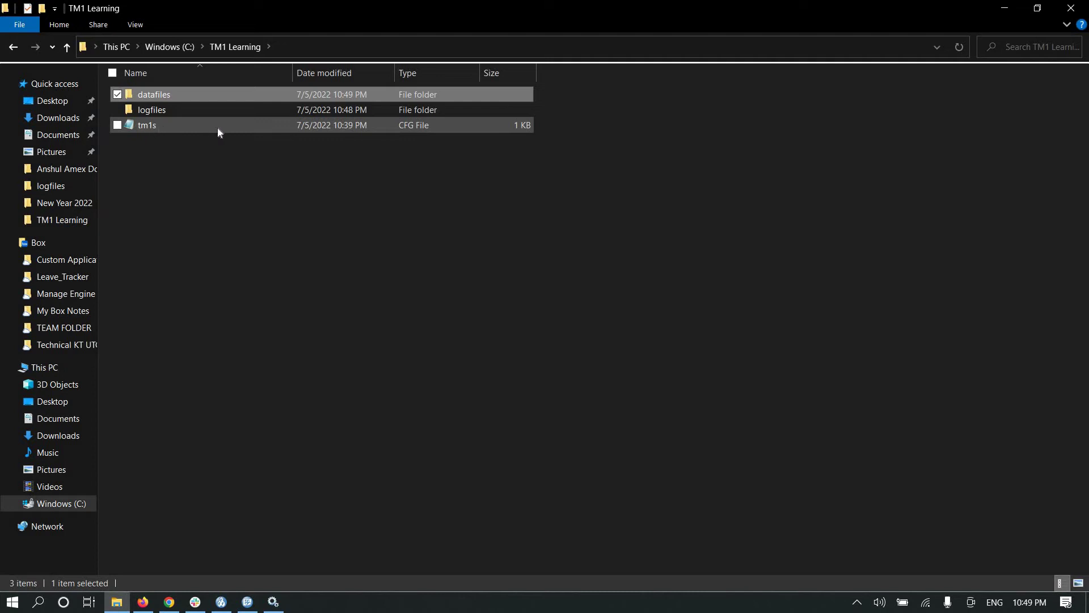
double_click(181, 127)
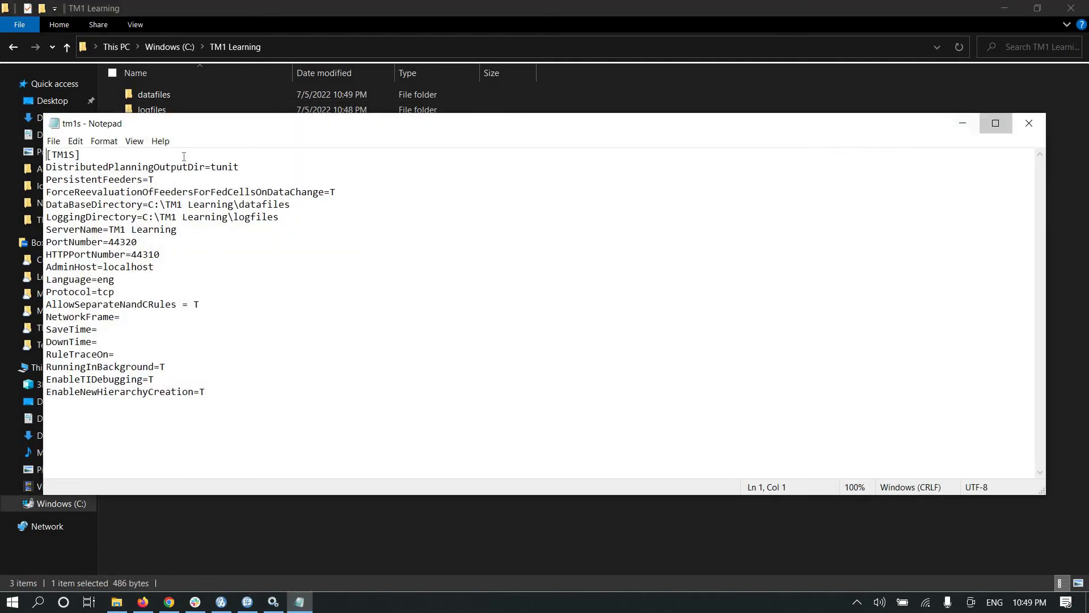
click(991, 124)
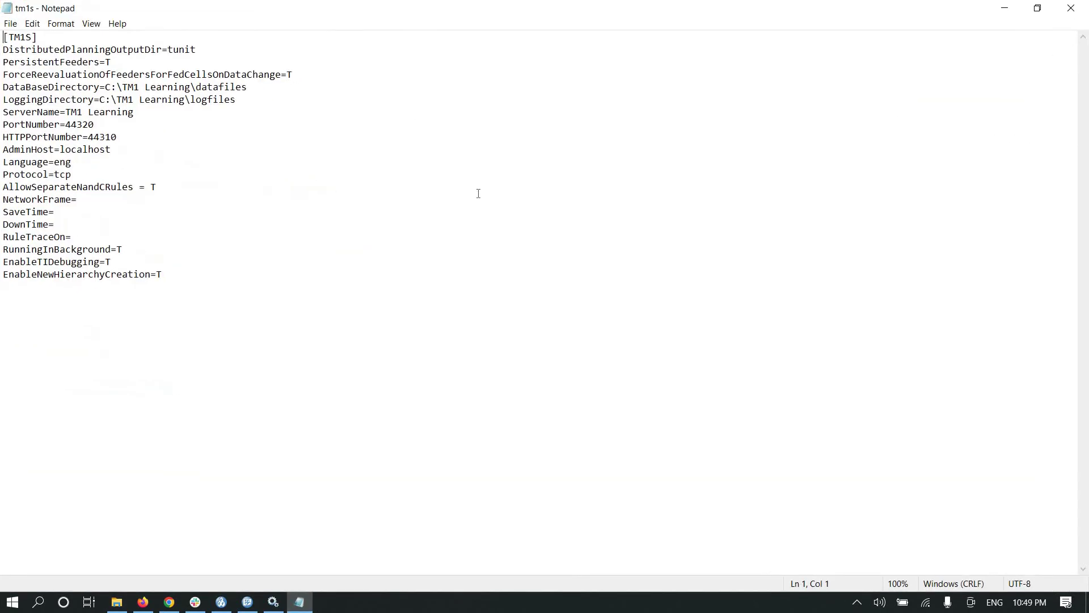
Replace the DataBaseDirectory path in tm1s with the copied tm1dims folder path, C:\TM1 Learning\datafiles\tm1dims, followed by a semicolon
key(alt)
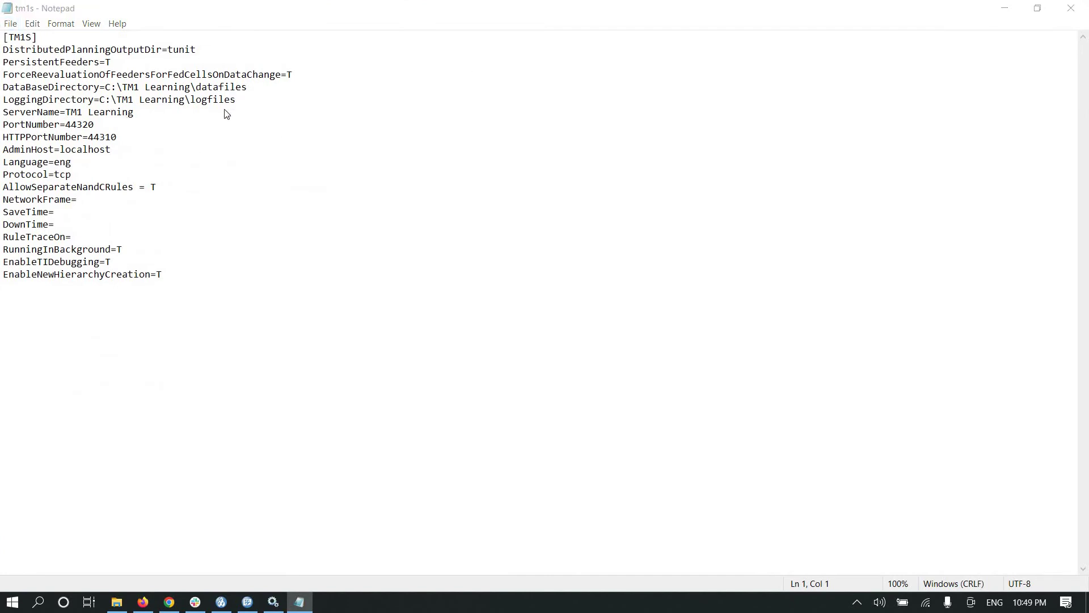
key(alt+Tab)
double_click(171, 98)
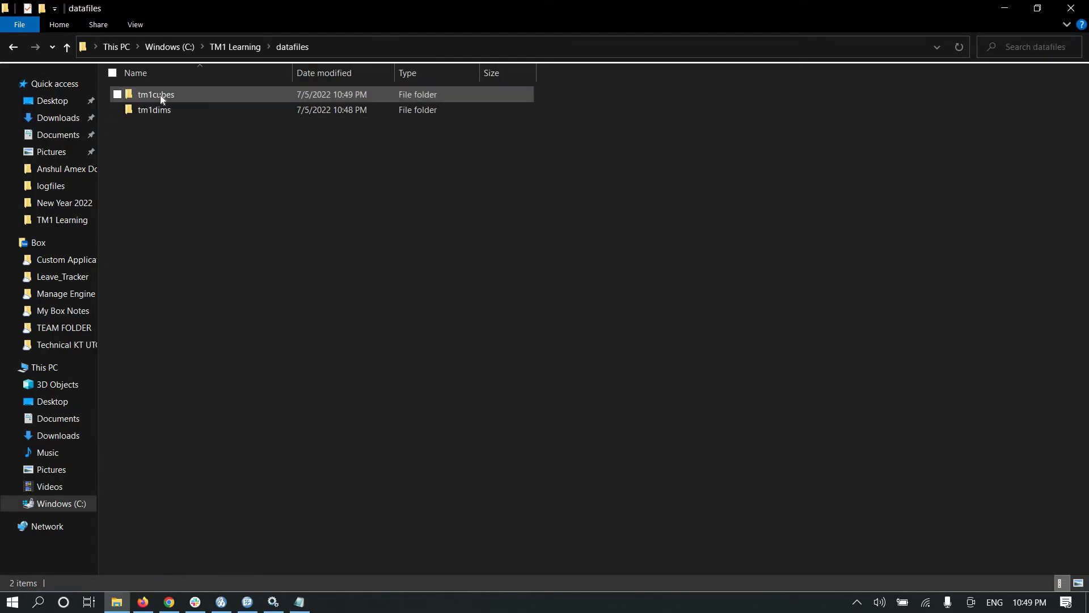
double_click(162, 109)
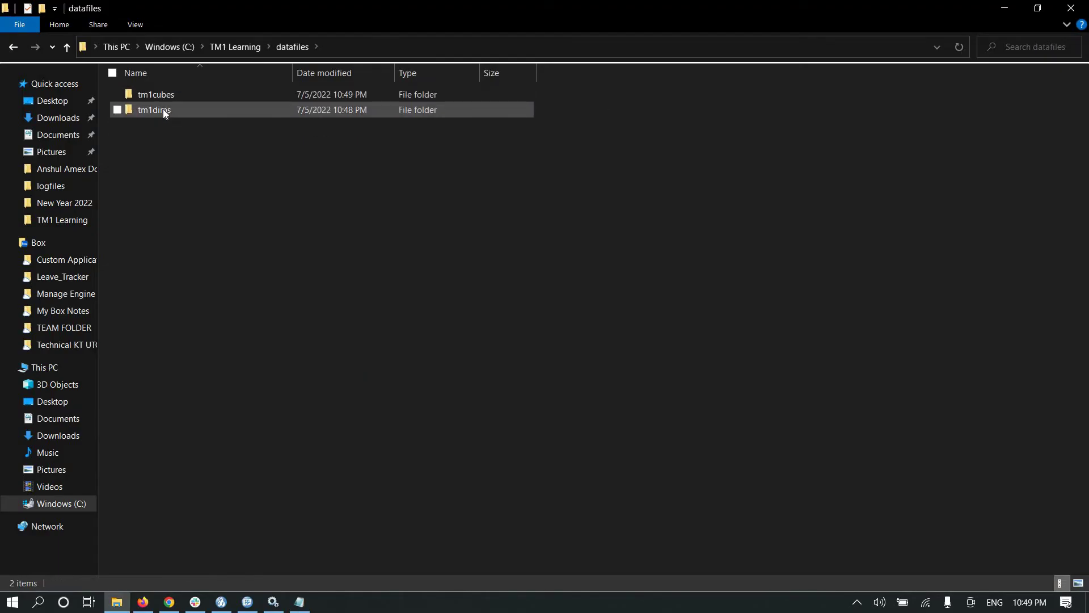
click(372, 45)
key(ctrl+c)
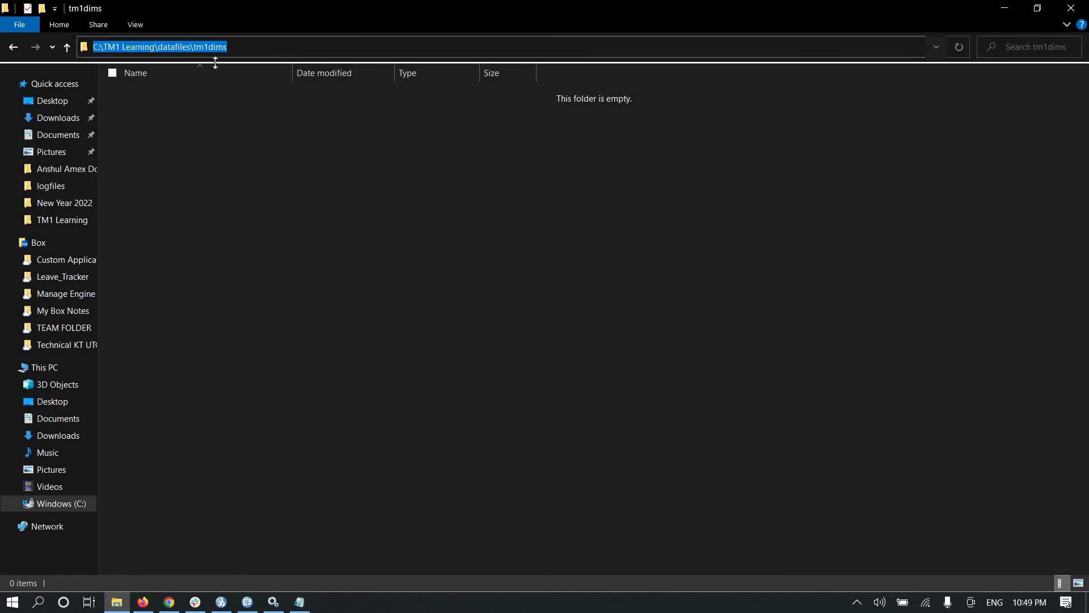
key(alt+Tab)
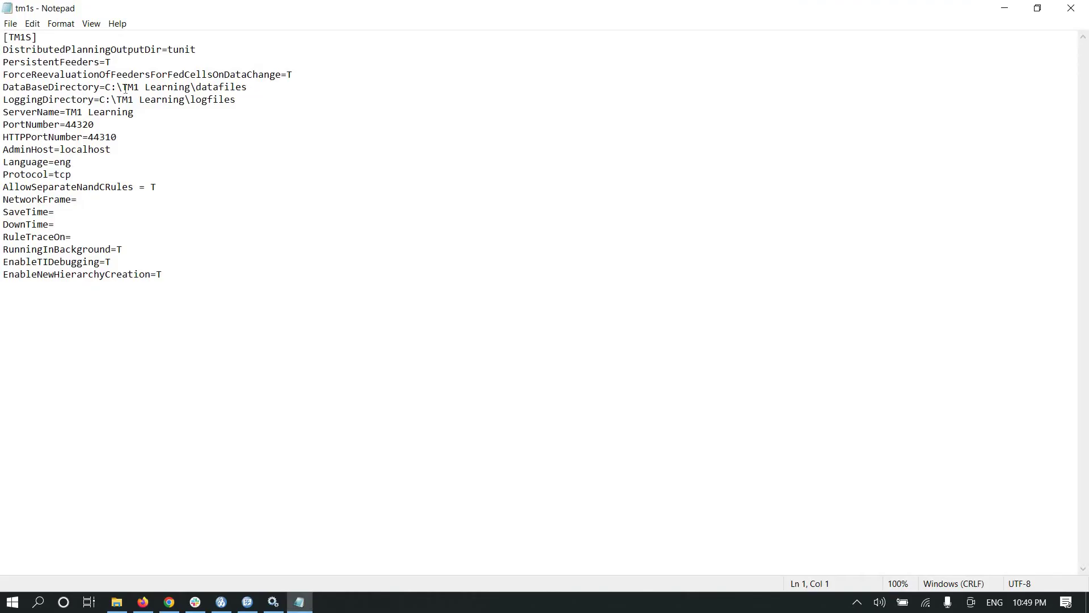
shift+click(247, 87)
key(ctrl+v)
Copy the tm1cubes folder path from File Explorer and append C:\TM1 Learning\datafiles\tm1cubes to the DataBaseDirectory line in tm1s
key(alt+Tab)
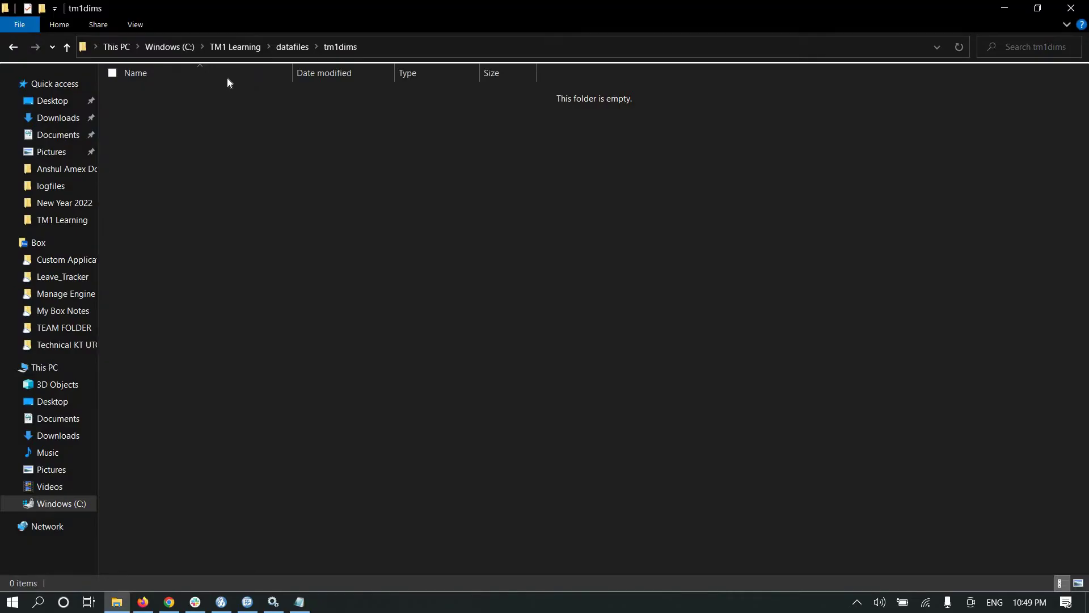
click(285, 48)
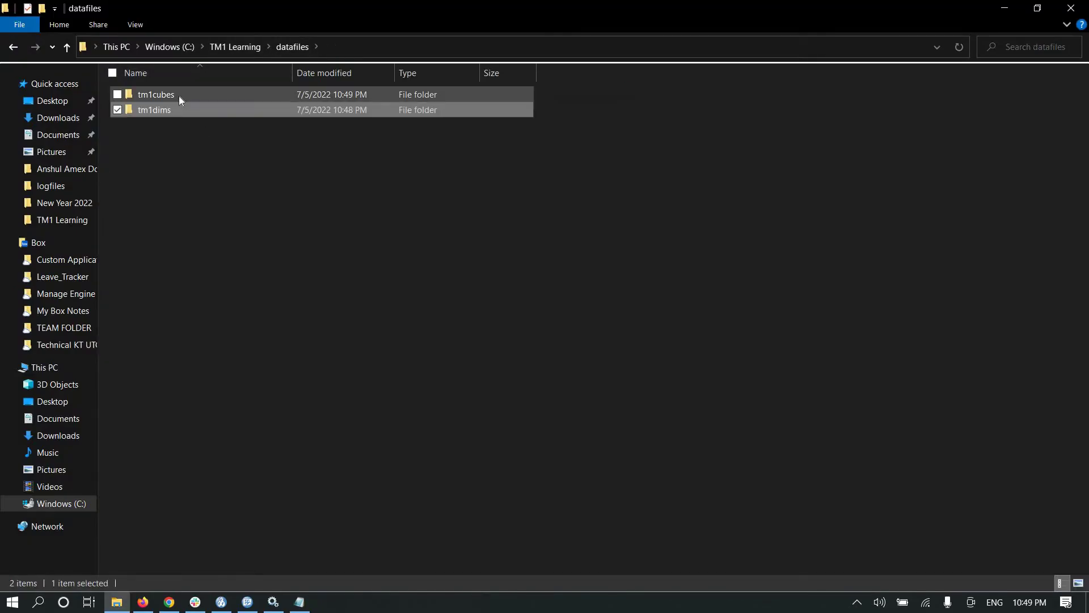
double_click(179, 95)
click(367, 48)
key(ctrl+c)
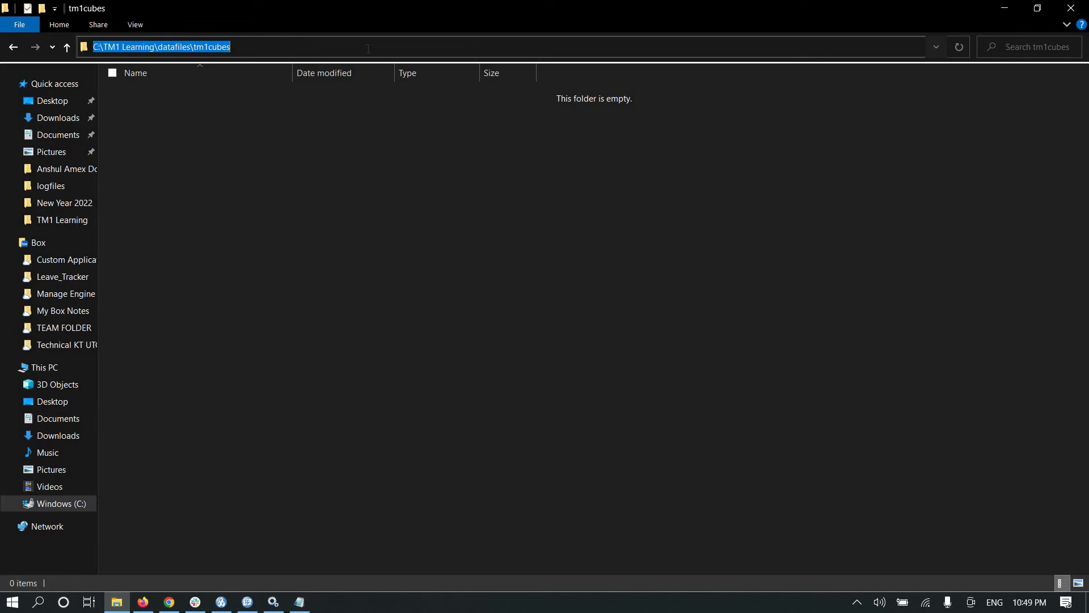
key(alt+Tab)
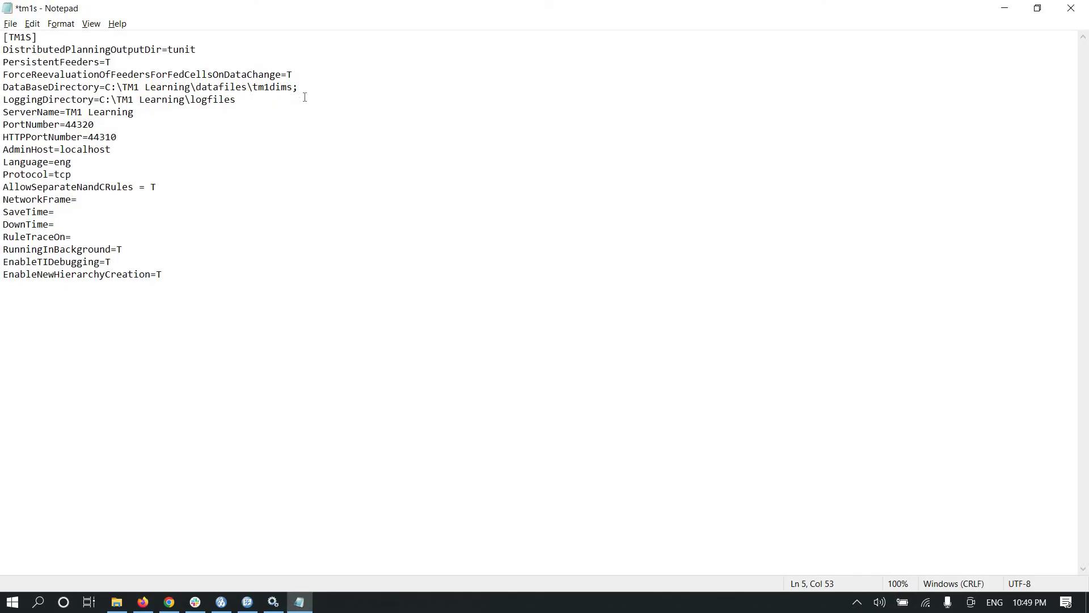
key(ctrl+v)
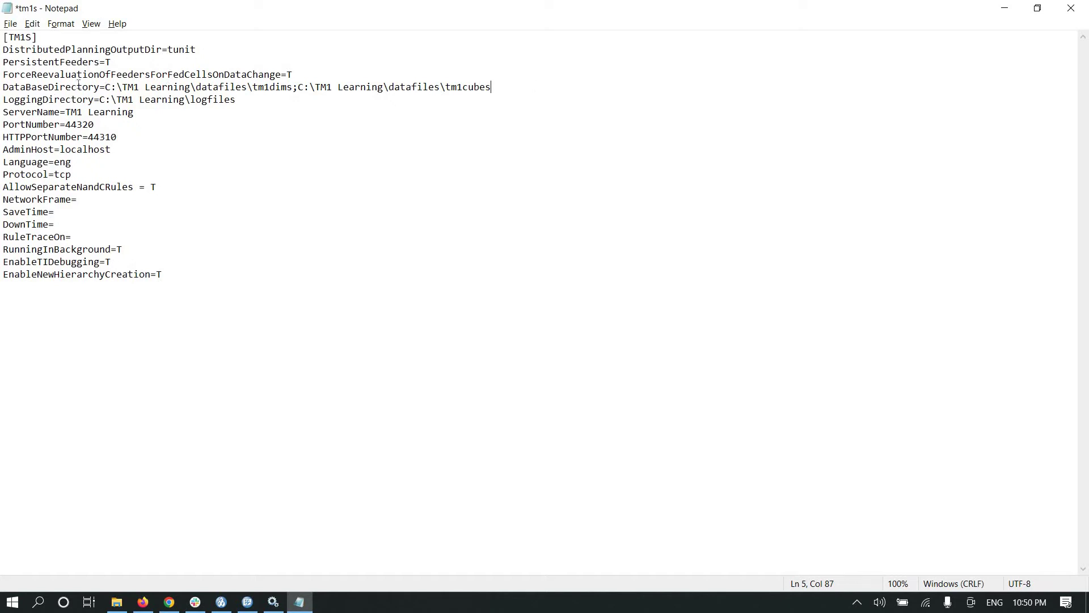
Review the DataBaseDirectory paths, LoggingDirectory, ServerName, PortNumber and AllowSeparateNandCRules settings in the tm1s file
double_click(293, 87)
click(423, 87)
drag(519, 96, 445, 87)
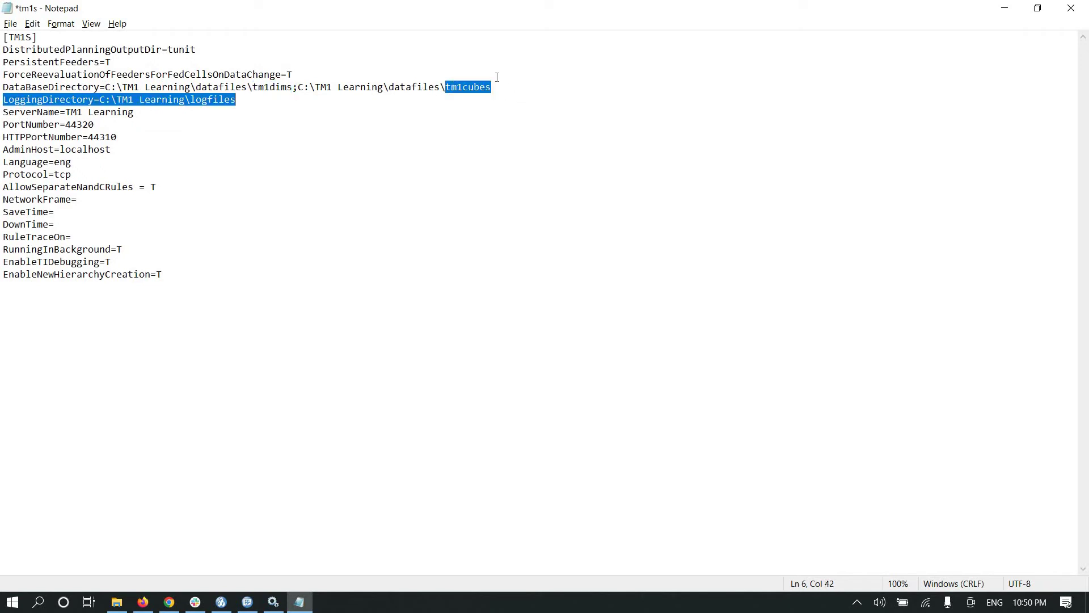
key(Up)
mouse_move(3, 112)
mouse_down()
mouse_move(70, 112)
mouse_move(10, 99)
mouse_up()
click(162, 100)
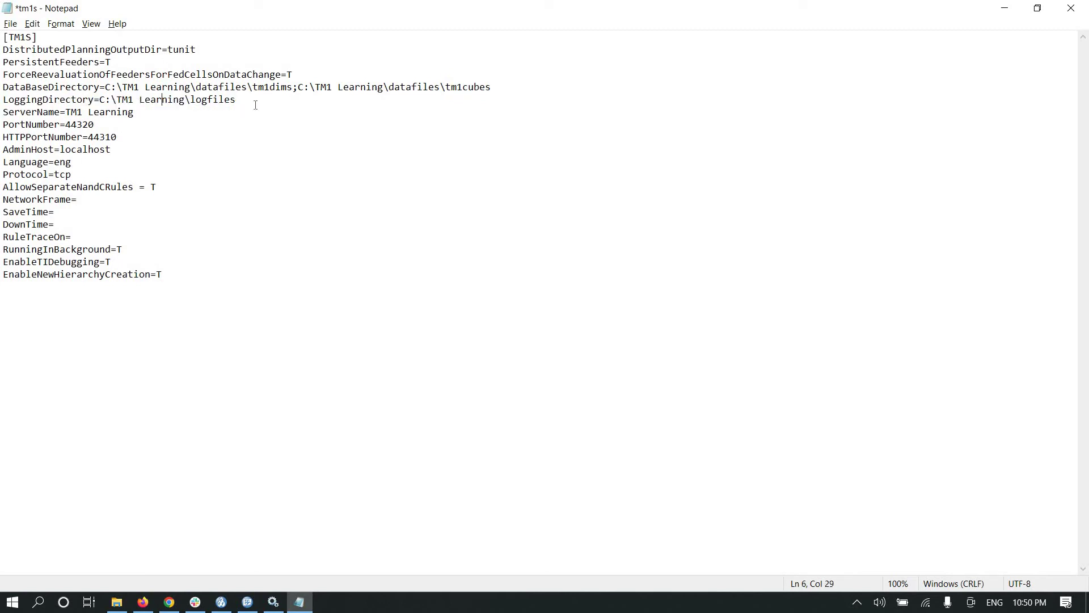
drag(236, 99, 2, 100)
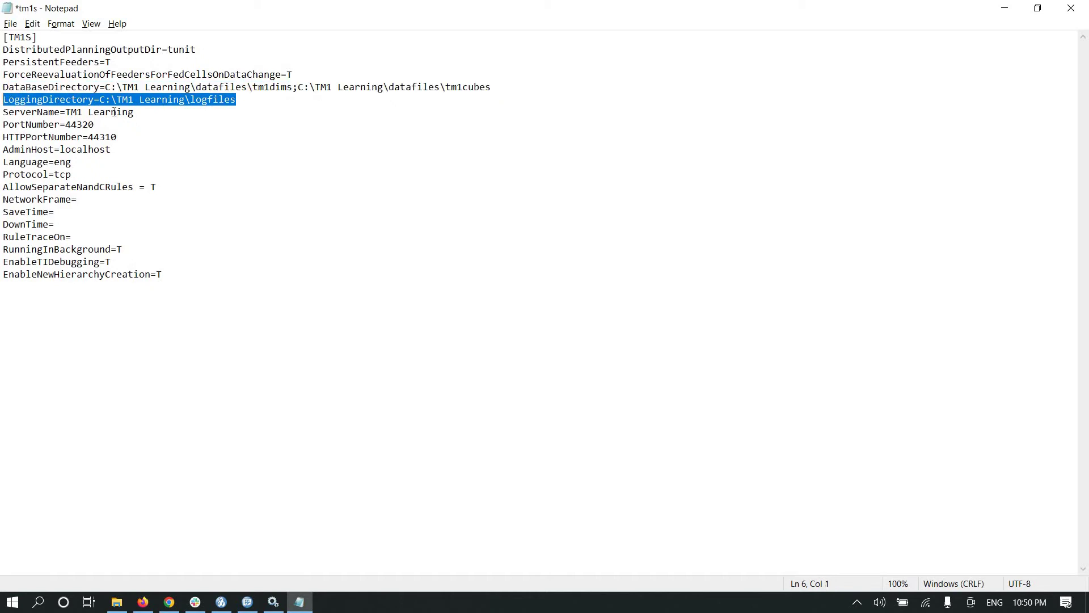
drag(66, 112, 135, 111)
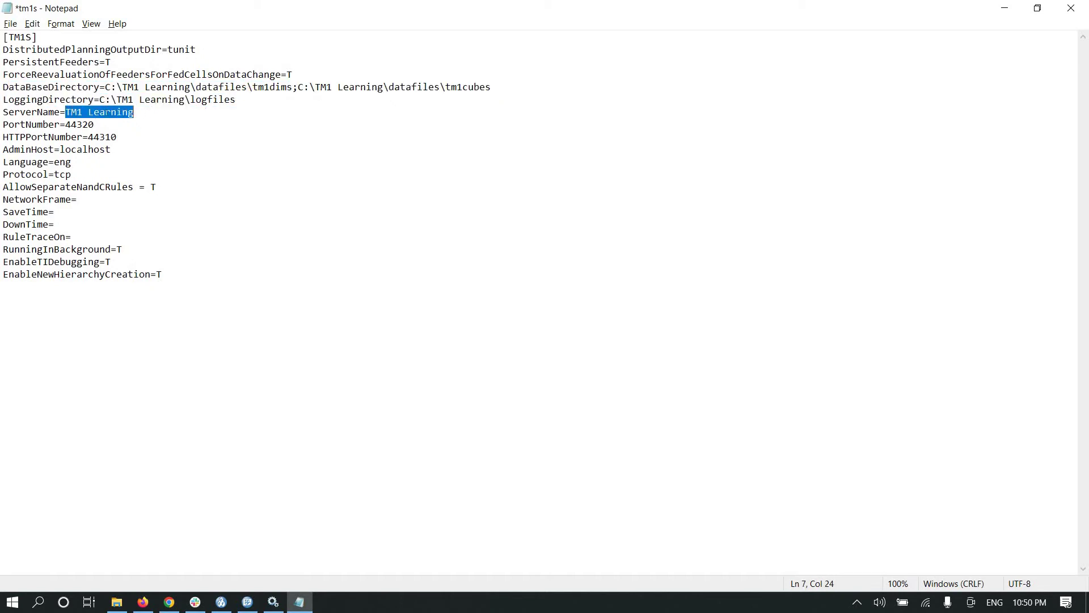
drag(5, 112, 135, 112)
click(154, 124)
key(shift+Left)
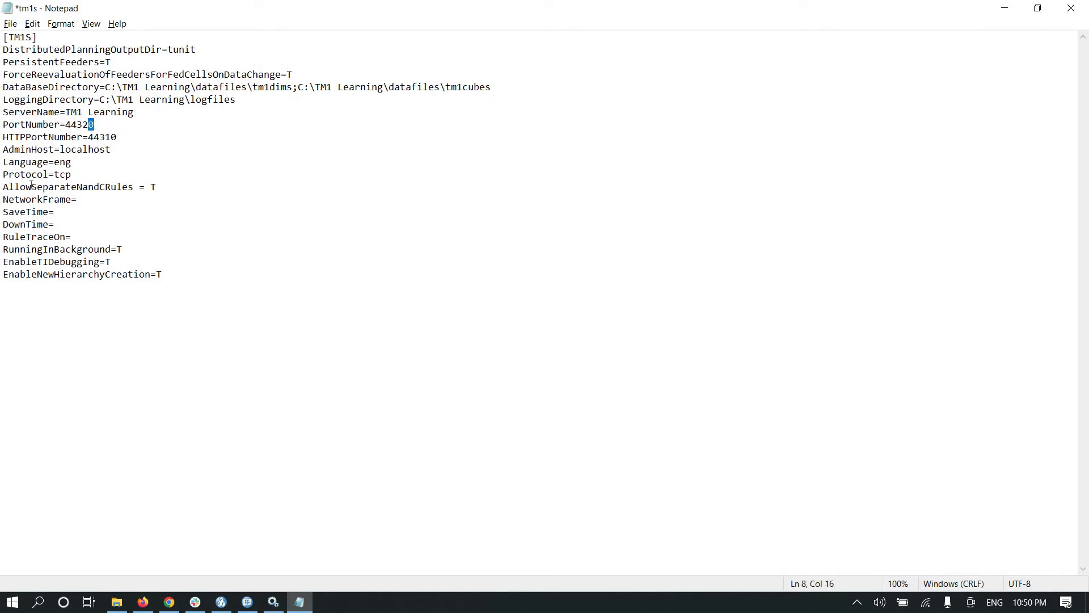
drag(14, 187, 159, 187)
click(312, 124)
Save the tm1s configuration file and close Notepad
click(10, 23)
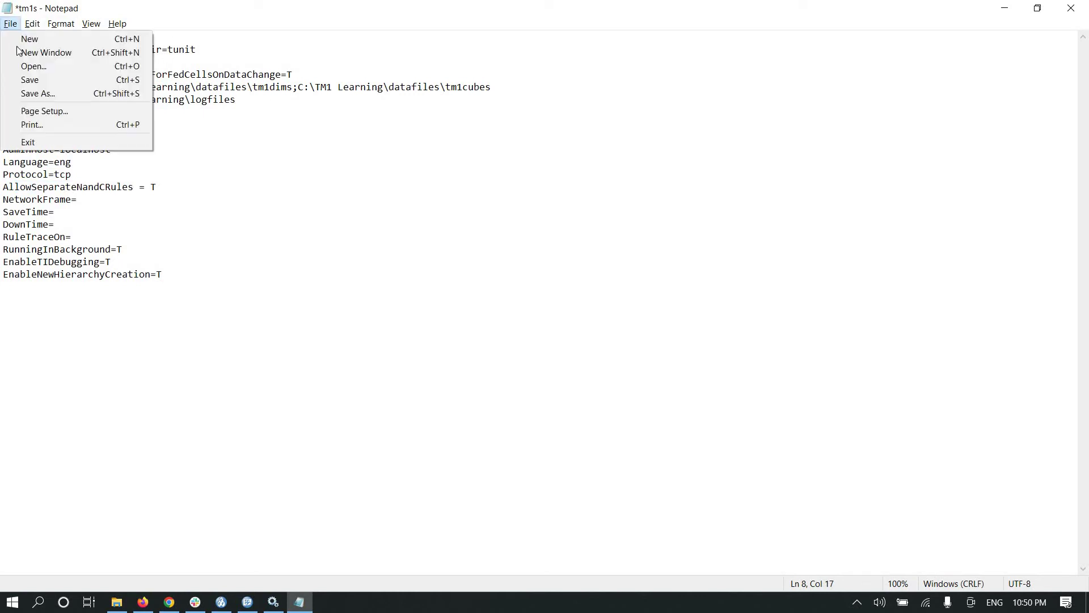
click(31, 79)
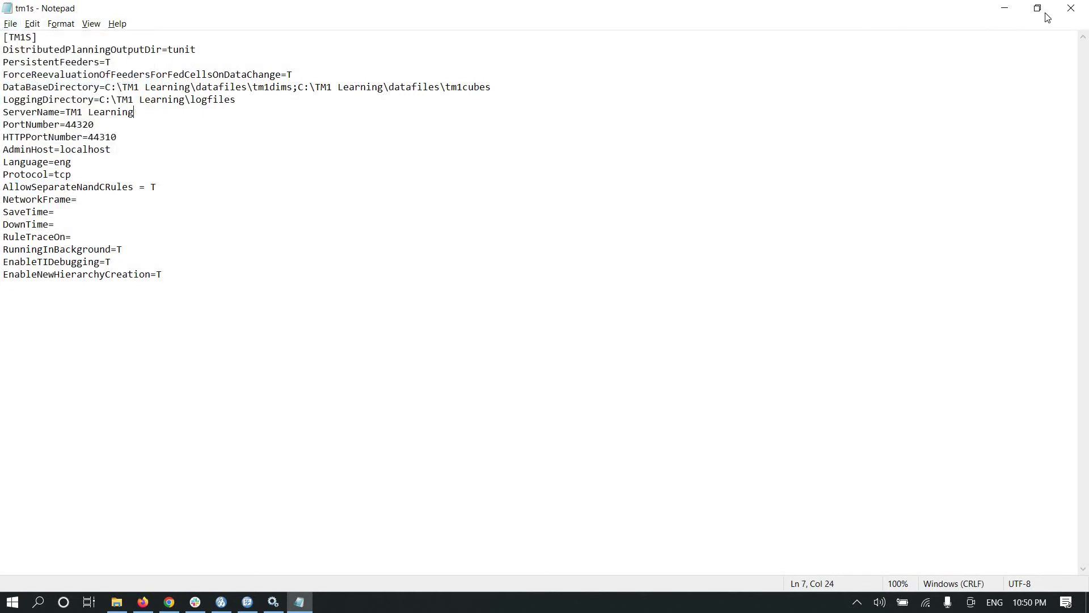
key(alt+F4)
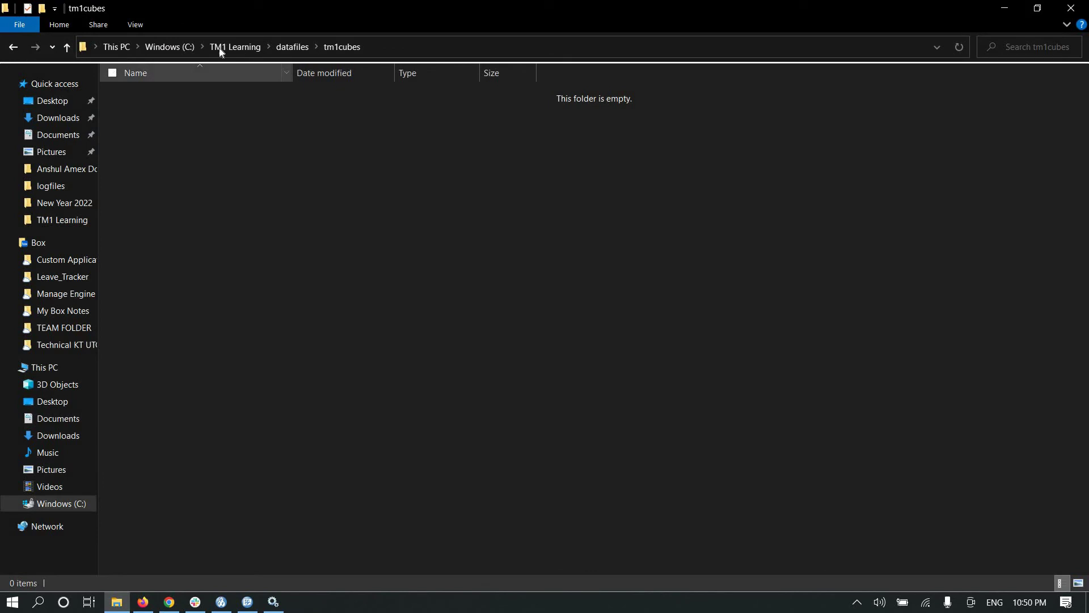
Return to the TM1 Learning folder, then switch to Services and start the IBM Cognos TM1 Server - TM1 Learning service
click(229, 46)
key(alt+Tab)
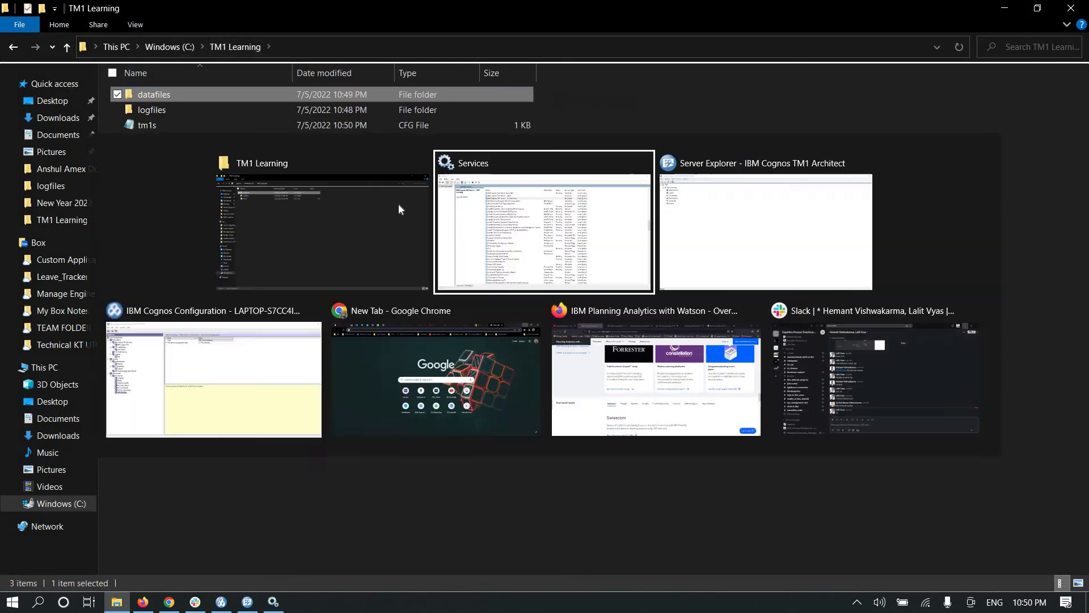
key(alt+Tab)
click(447, 223)
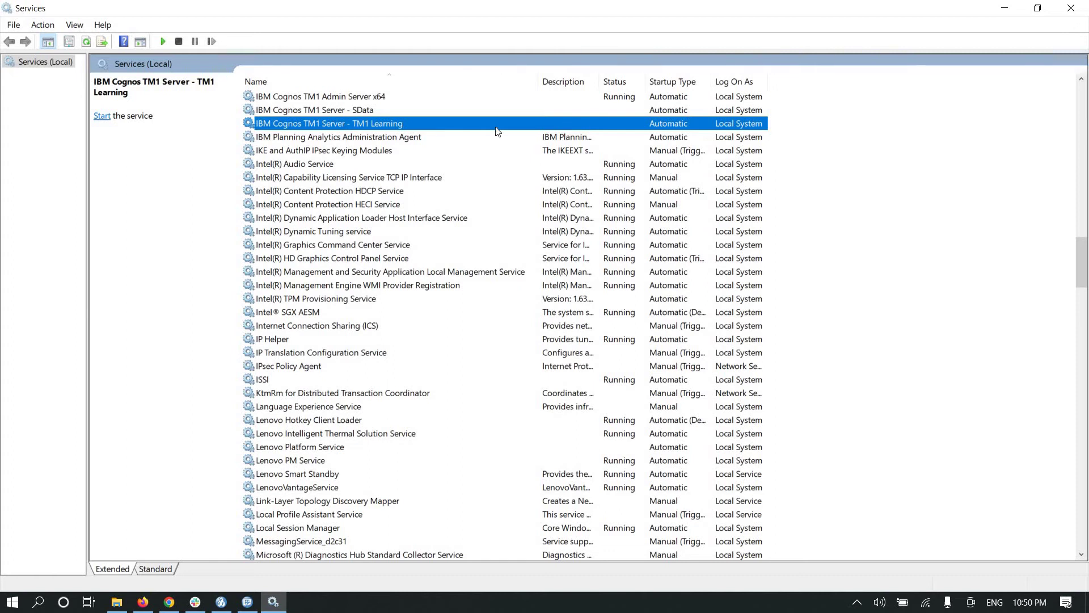
right_click(341, 122)
click(367, 134)
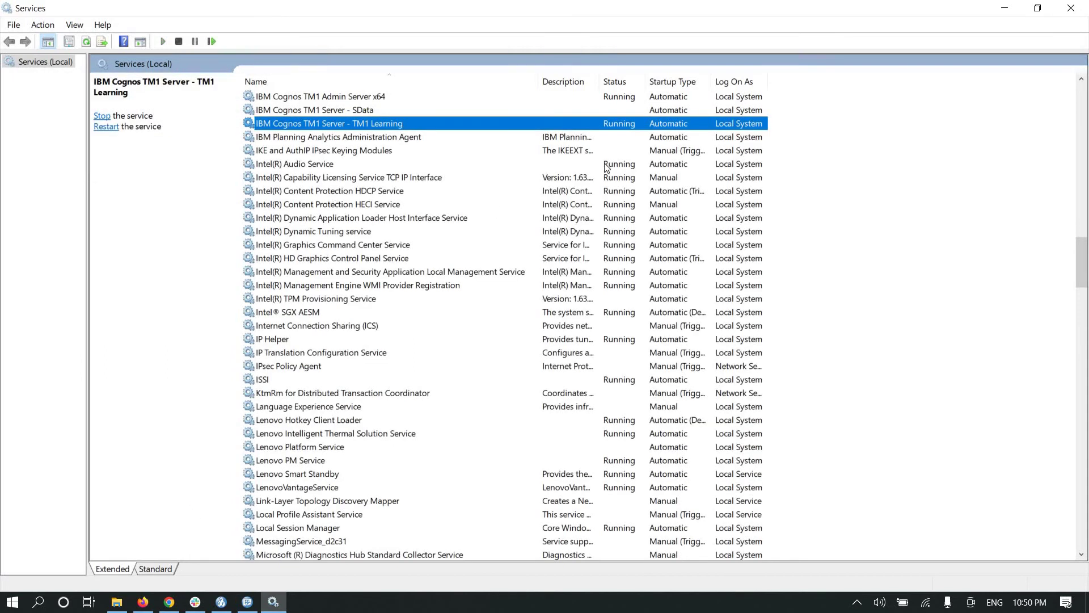
Switch to File Explorer, open the tm1event log in TM1 Learning's logfiles folder, examine its server start and shutdown entries, and close it
click(117, 602)
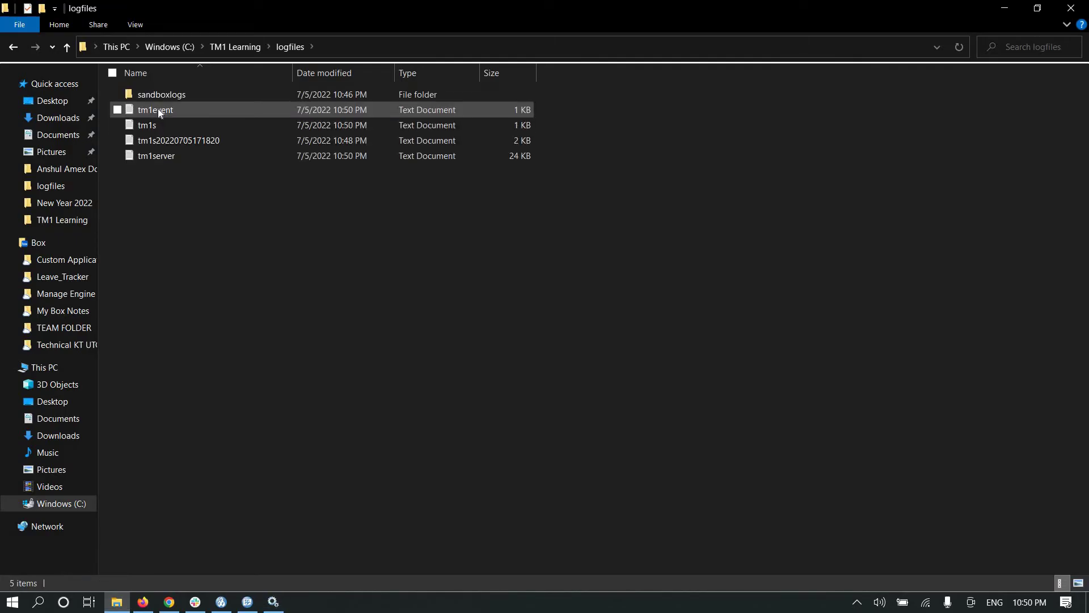
double_click(176, 111)
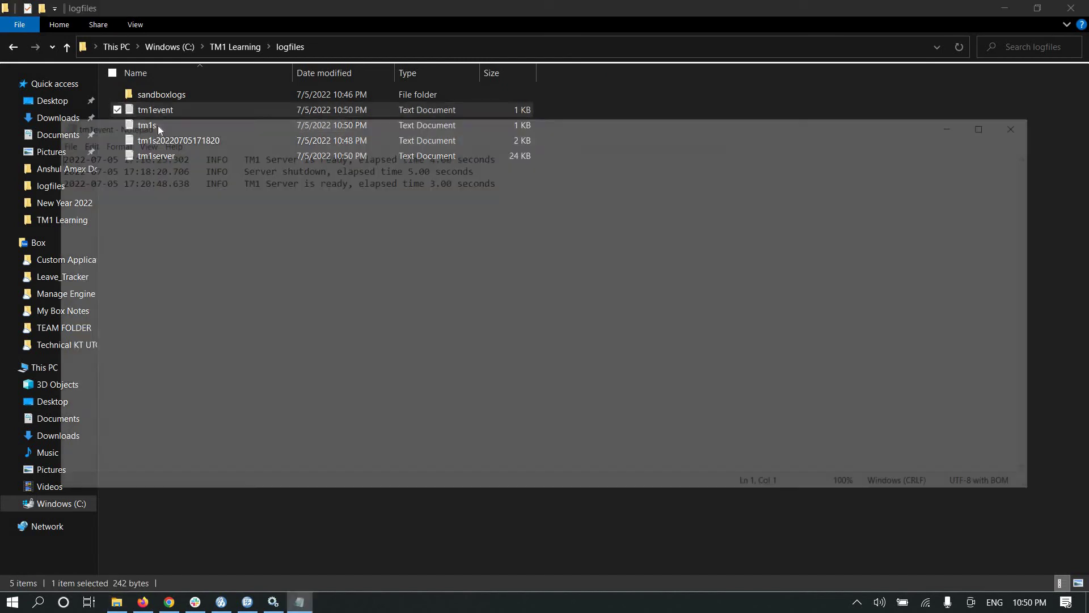
click(449, 180)
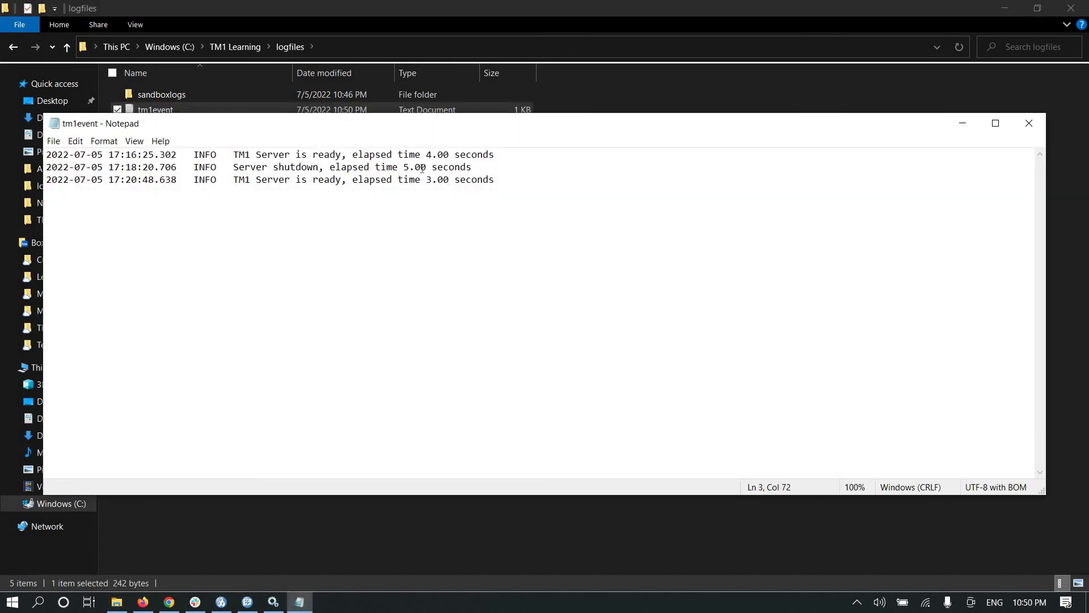
drag(495, 155, 48, 155)
click(409, 155)
drag(421, 154, 449, 155)
click(1030, 123)
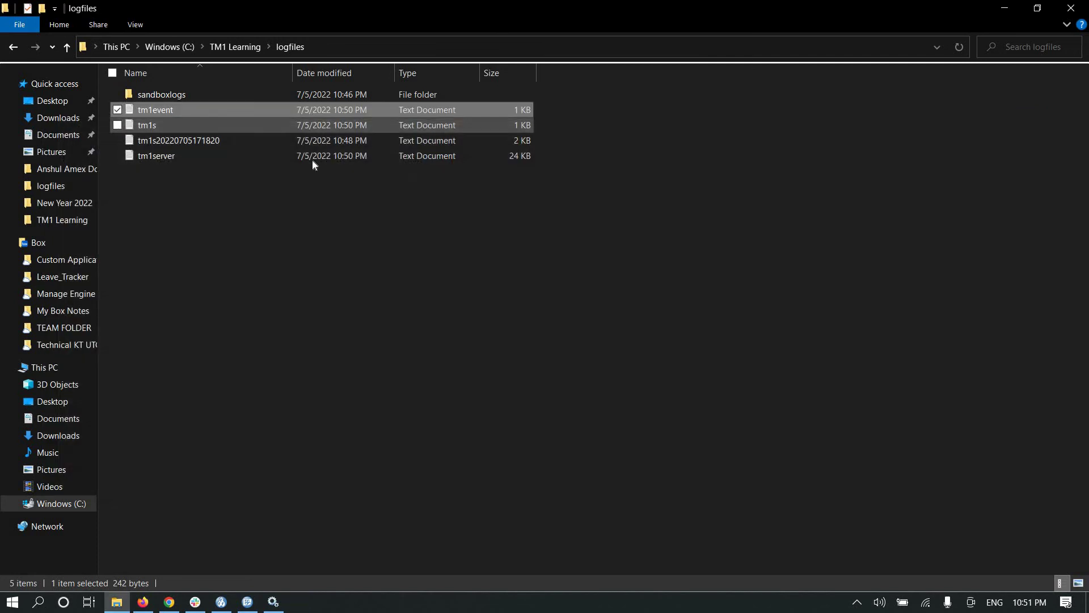
Try to open the tm1s log file from the logfiles folder, and close Notepad
double_click(163, 125)
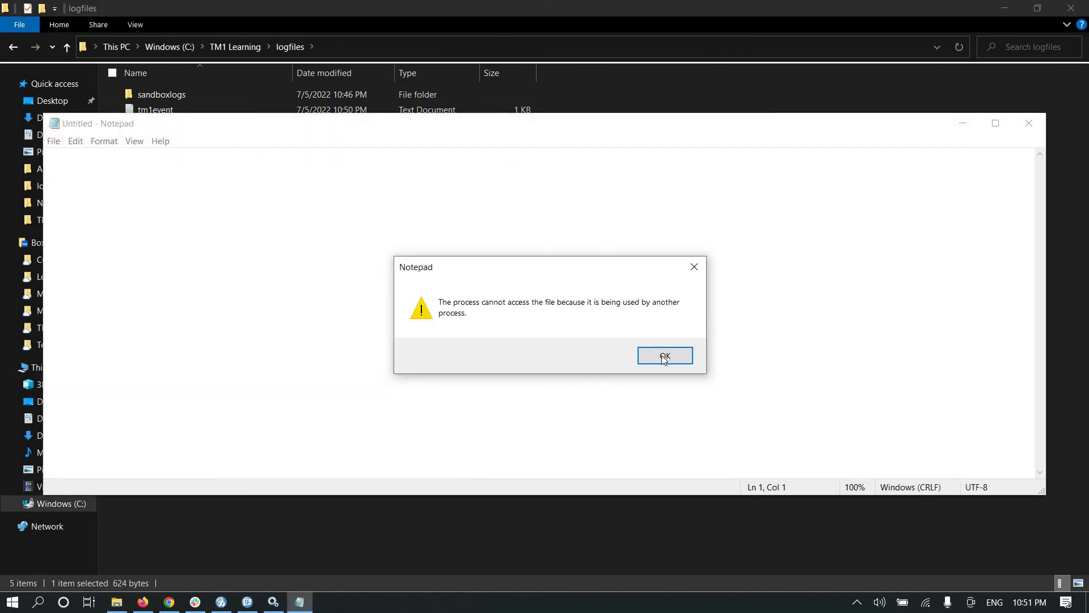
key(Return)
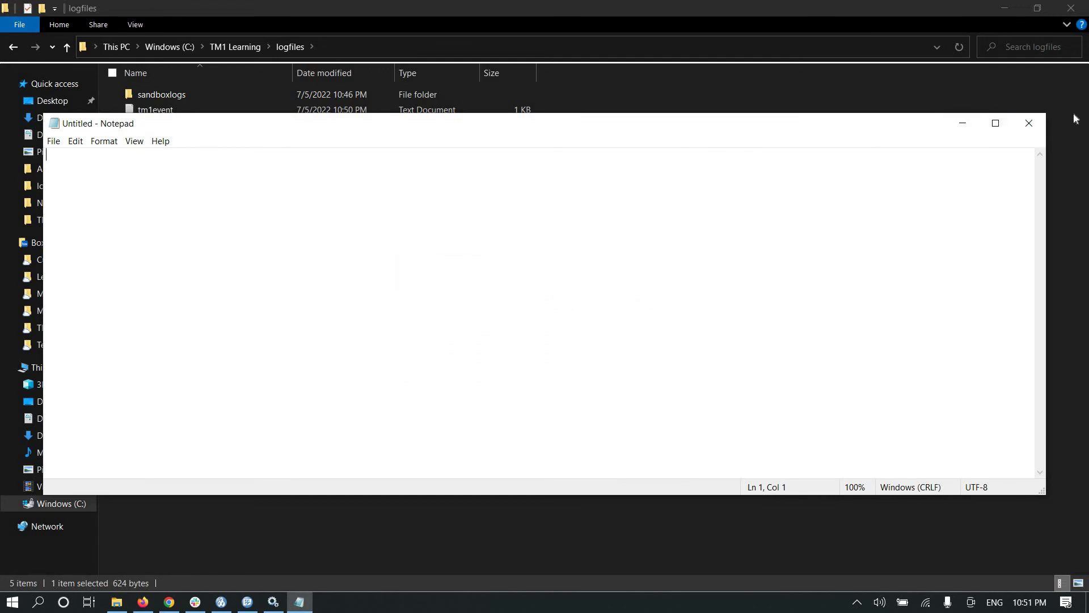
click(1028, 123)
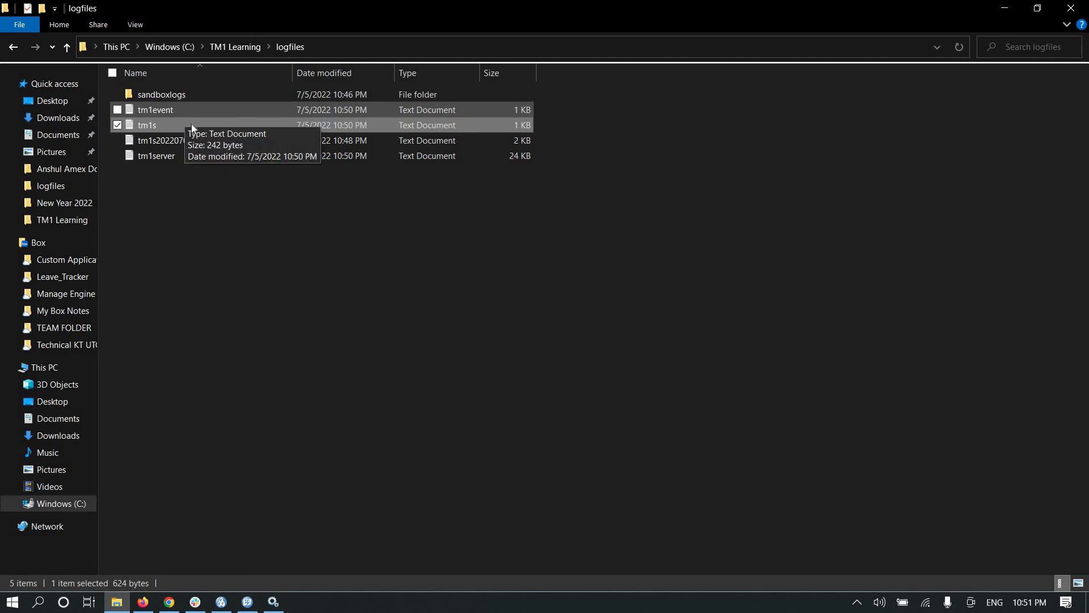
Open the tm1server log from the logfiles folder, maximize it, and examine the latest server startup entries at its end
double_click(161, 158)
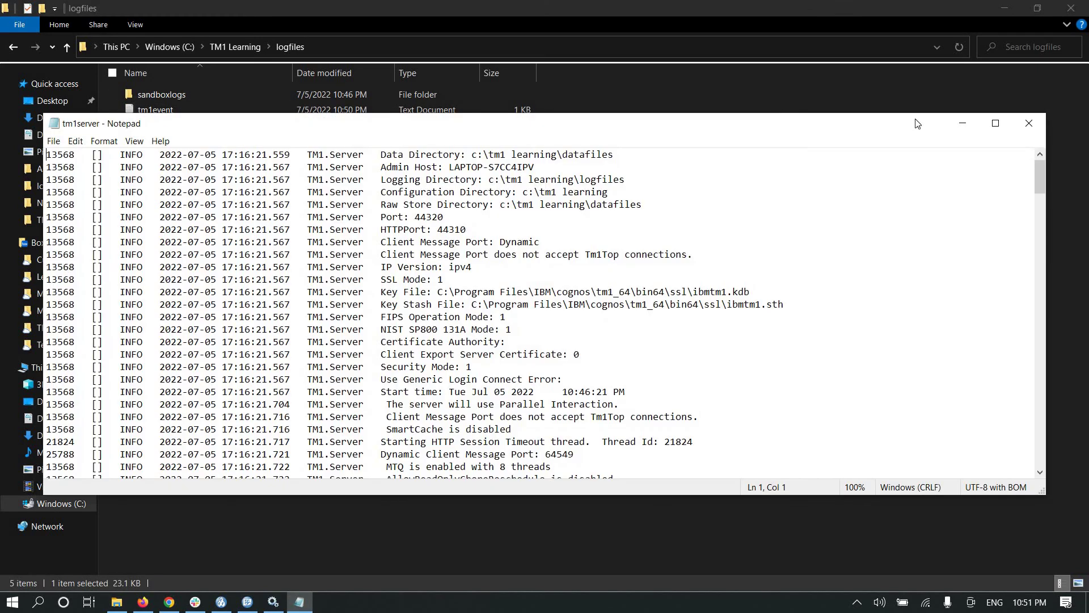
click(996, 123)
click(383, 299)
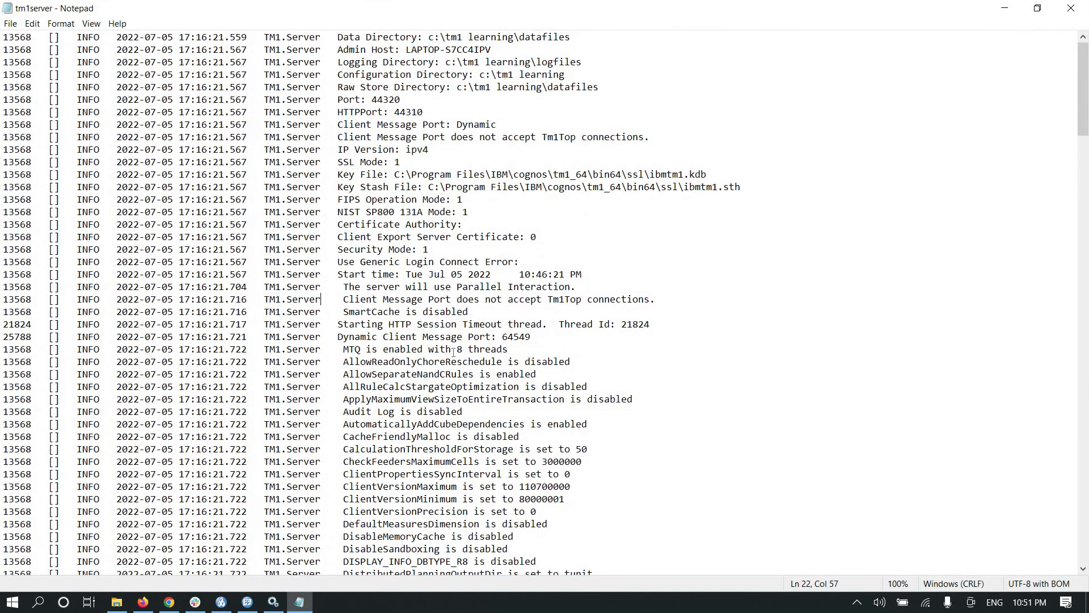
scroll(1086, 216, down, 14)
drag(1086, 215, 2, 549)
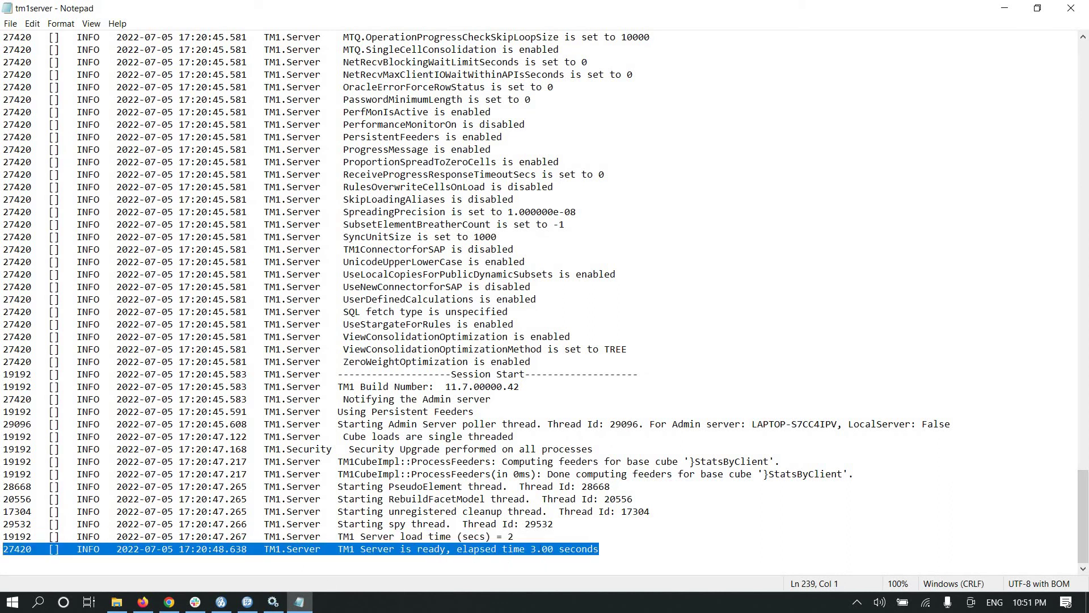
click(598, 539)
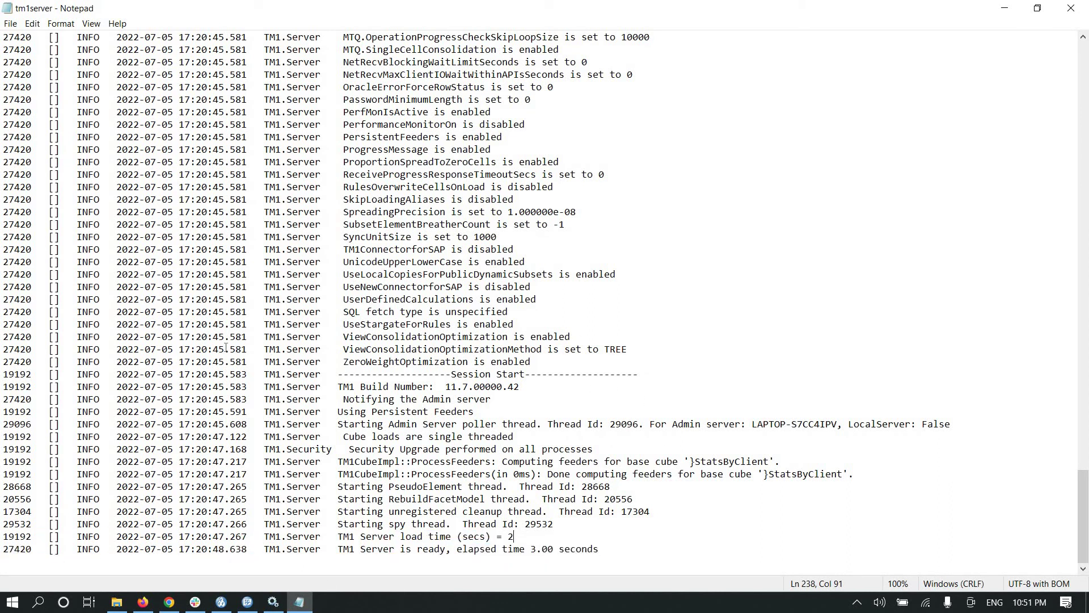
Review the server parameter entries logged for the latest startup in the tm1server log, and close Notepad
drag(622, 348, 1, 361)
click(641, 350)
scroll(422, 222, up, 15)
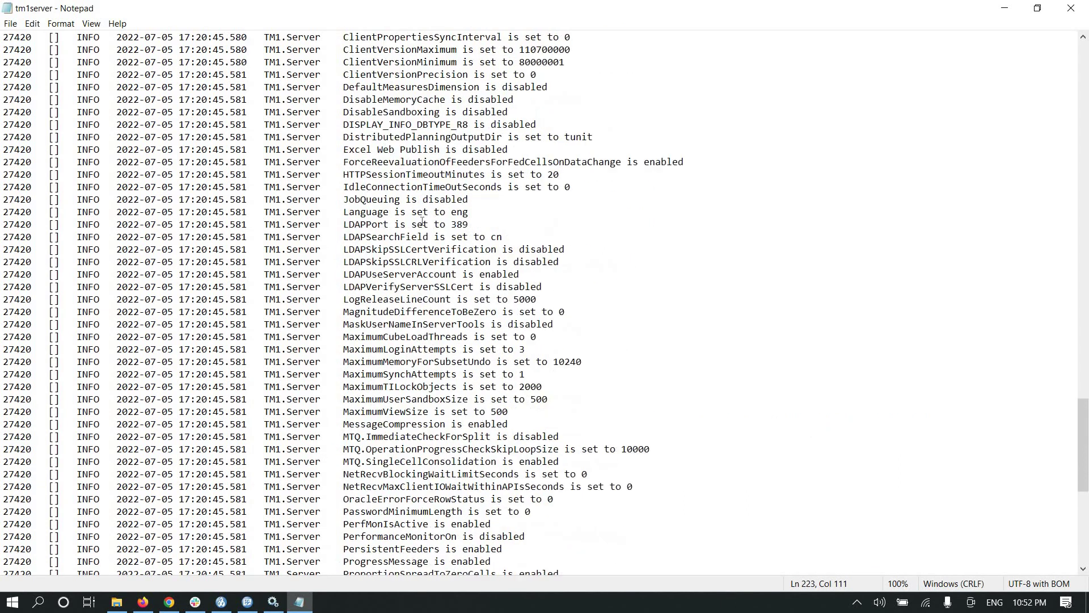
click(461, 250)
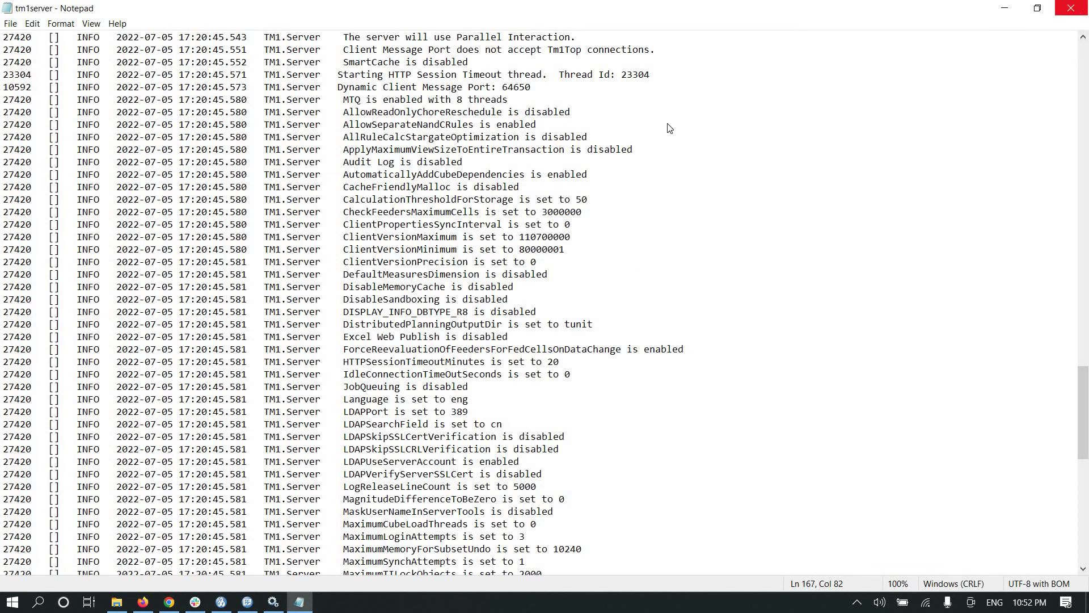
click(1077, 10)
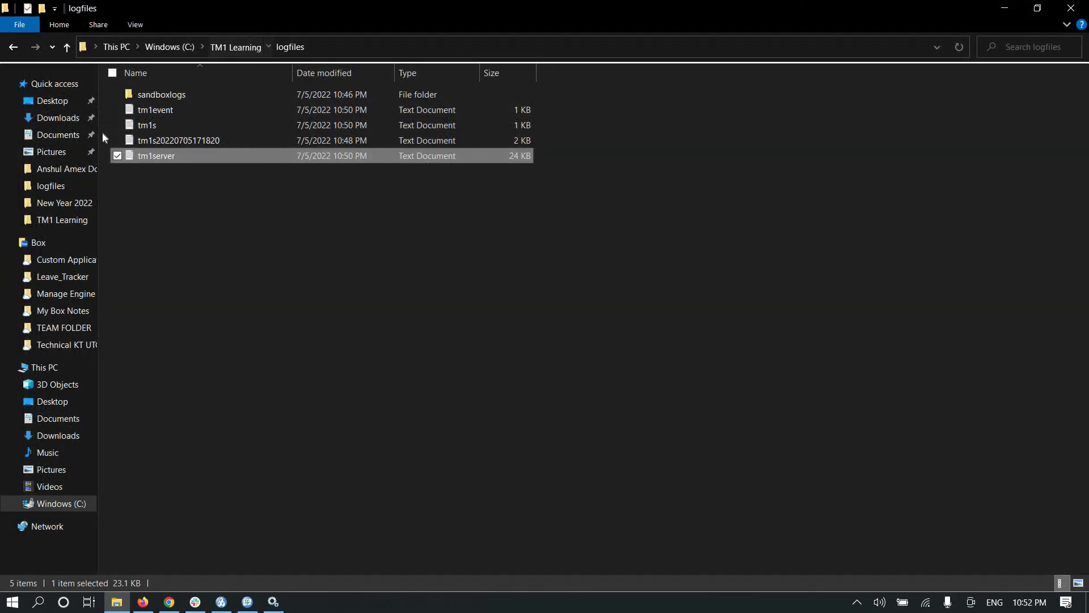
Inspect the contents of the tm1dims and tm1cubes folders inside TM1 Learning's datafiles folder
click(244, 47)
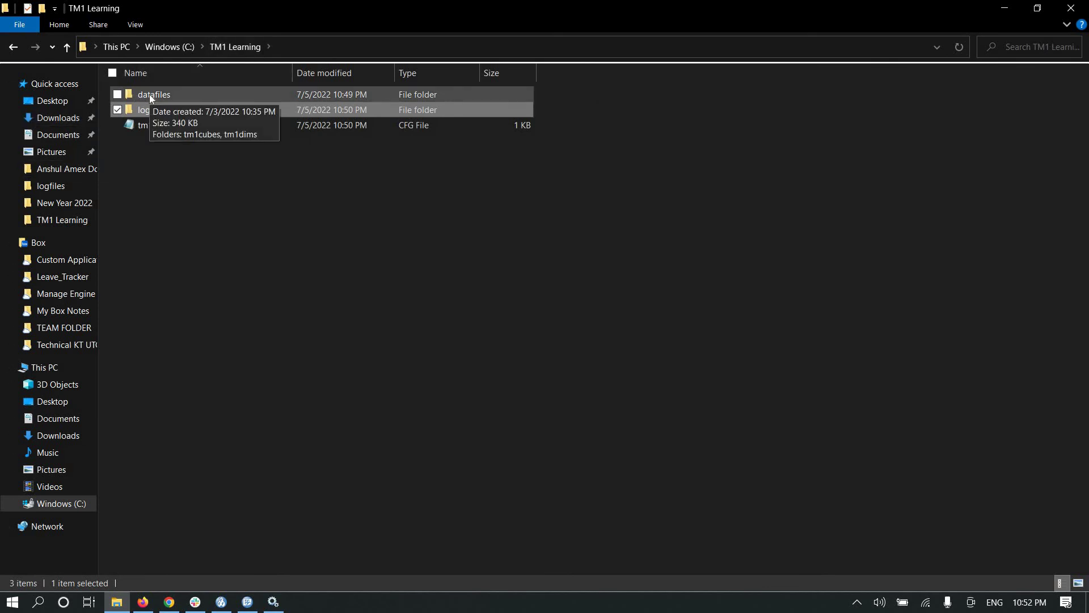
double_click(186, 96)
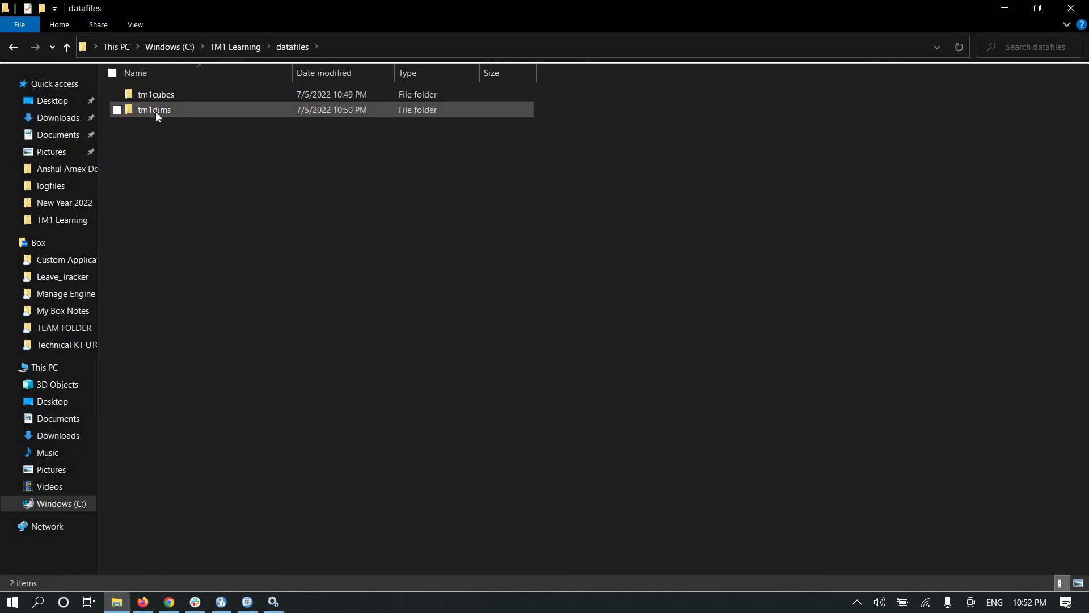
double_click(155, 111)
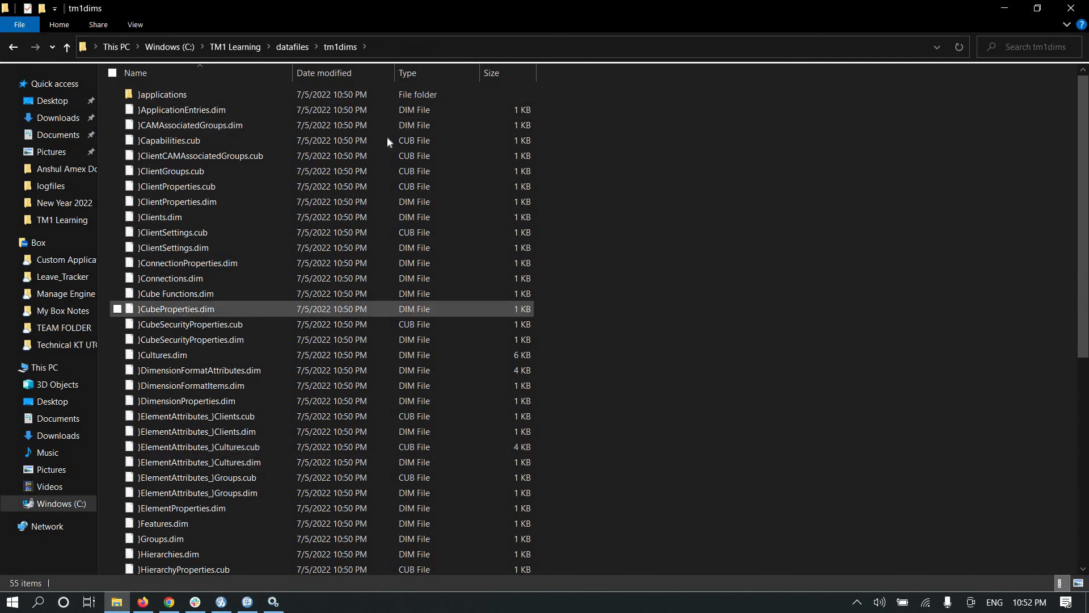
click(292, 46)
double_click(171, 95)
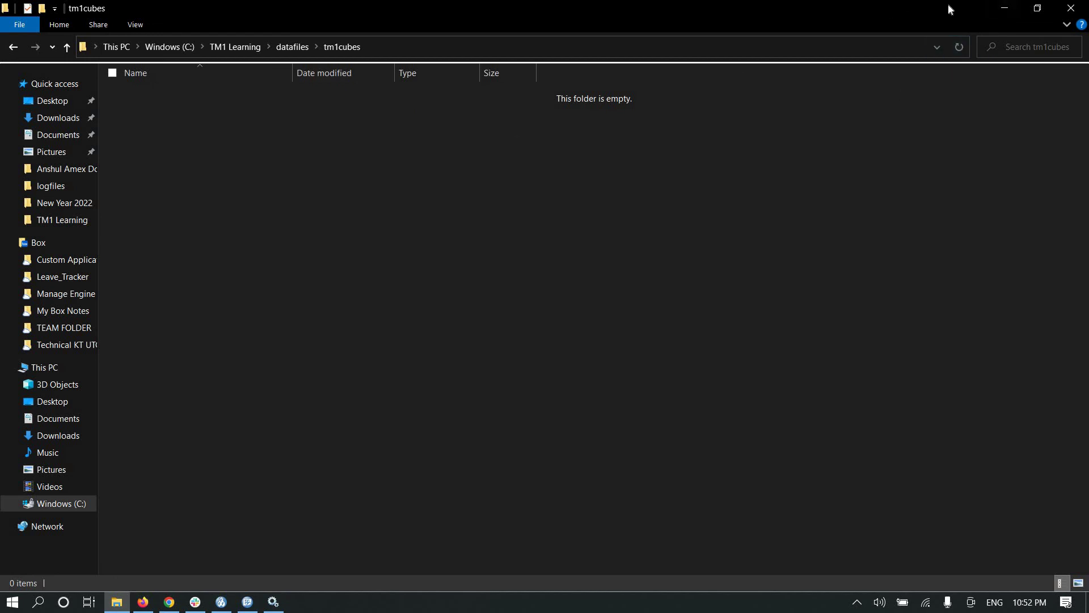
Switch through Services to IBM Cognos TM1 Architect, refresh the available servers, and log in to the TM1 Learning server
click(274, 601)
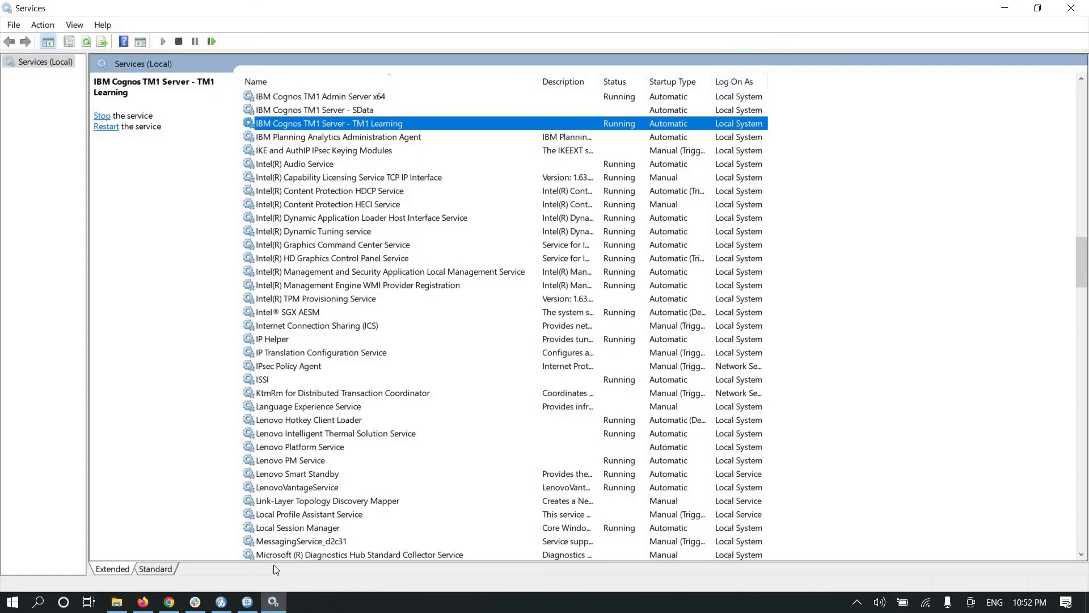
click(247, 602)
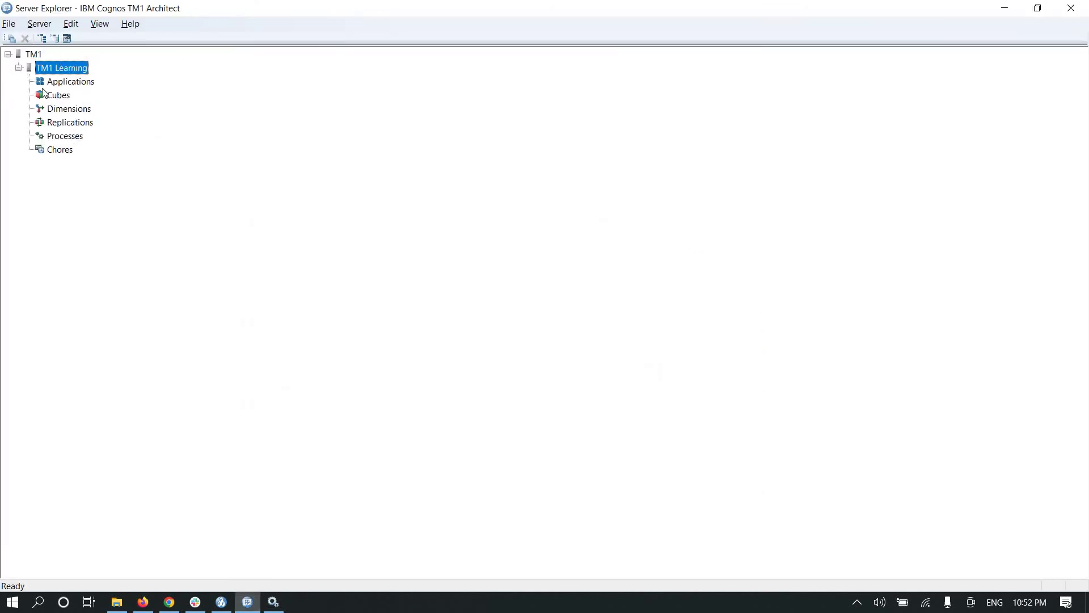
click(9, 23)
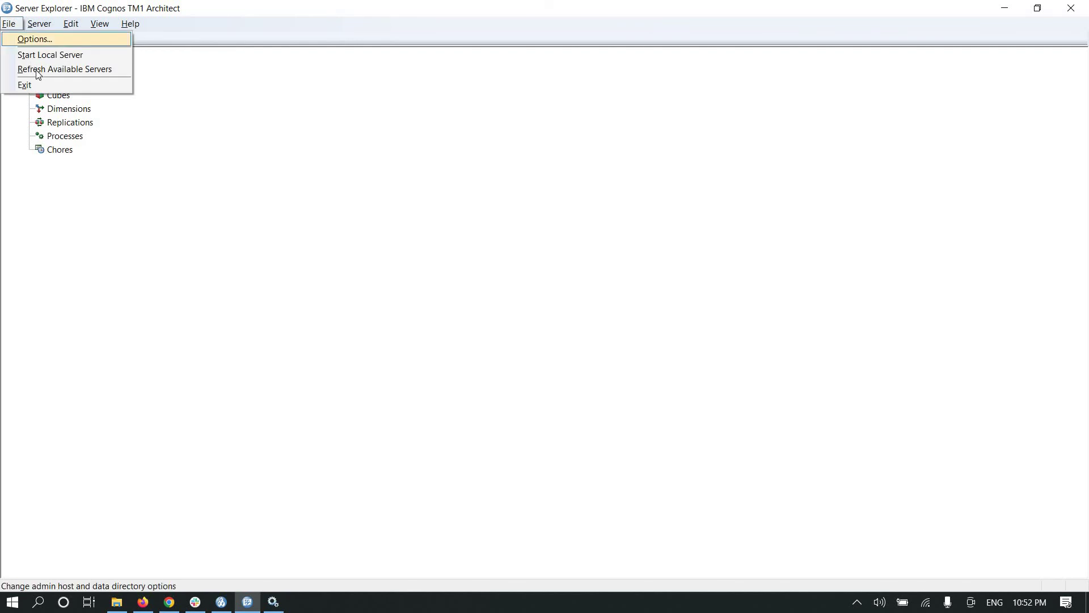
click(62, 69)
click(578, 353)
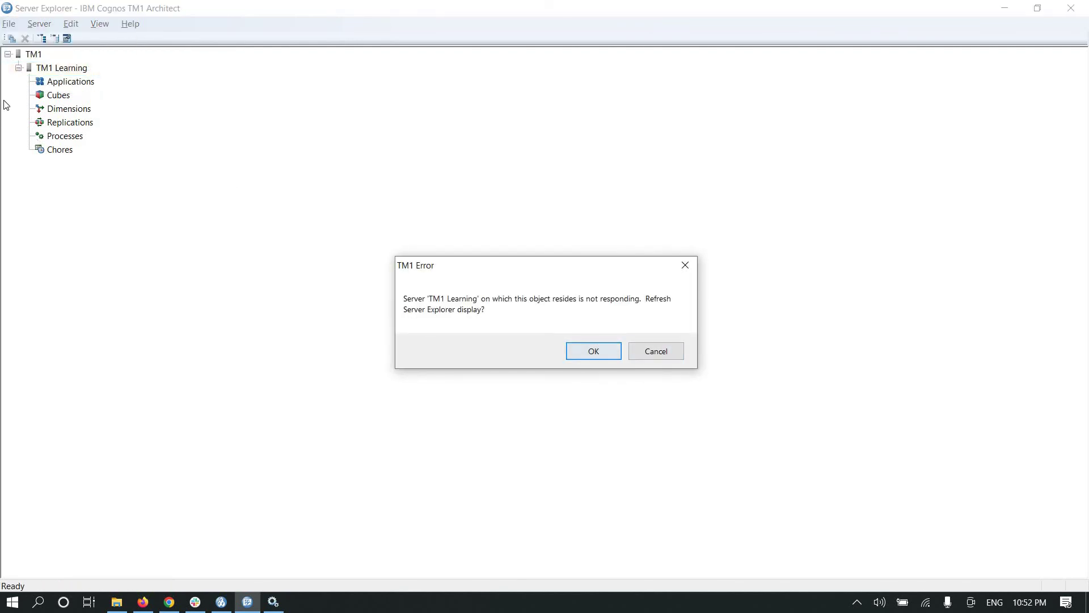
double_click(57, 71)
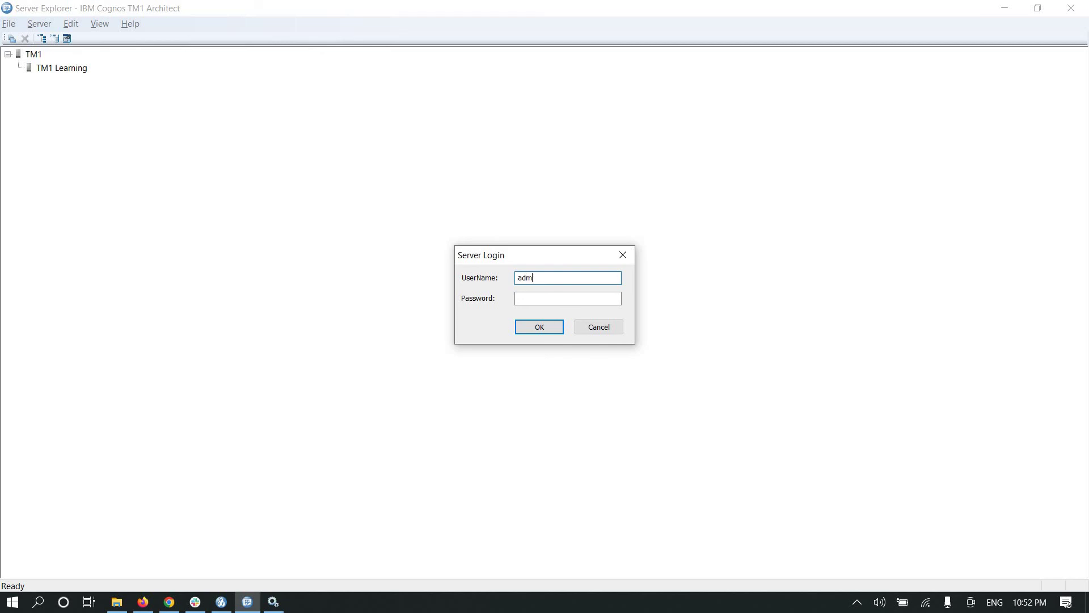
key(Return)
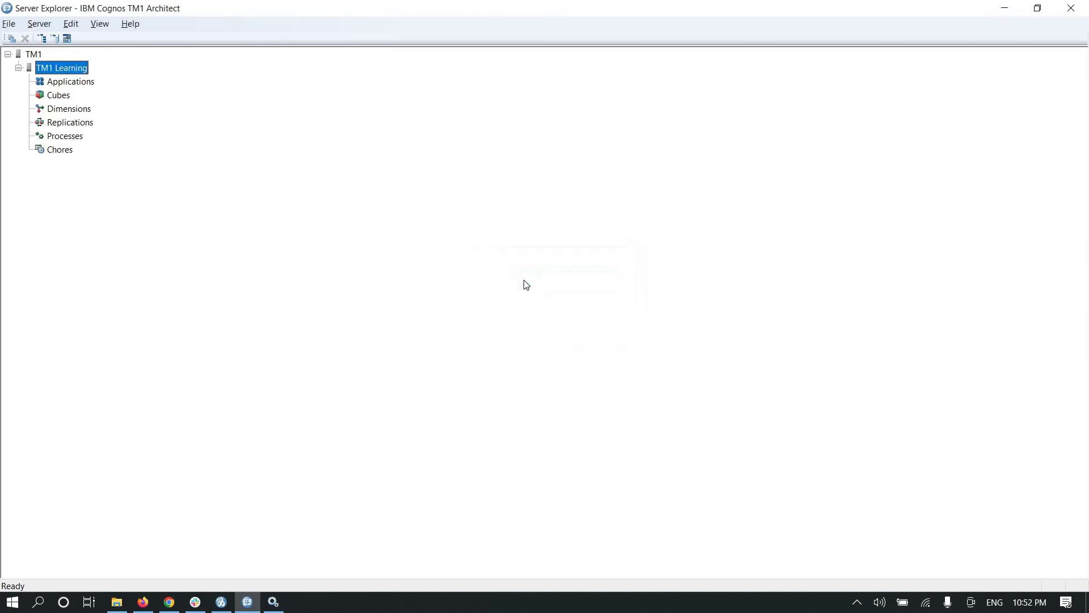